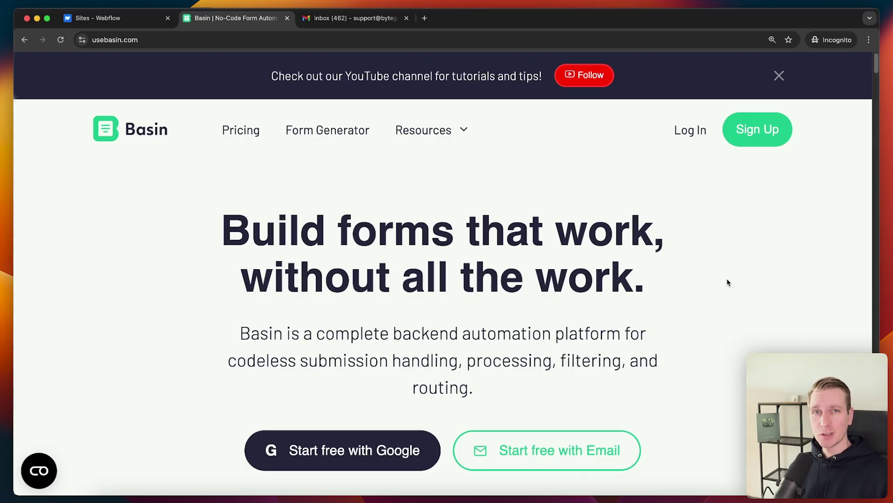
- Move between the Basin homepage and the Webflow Sites dashboard, ending on Webflow
{"action": "left_click", "coordinate": [135, 19]}
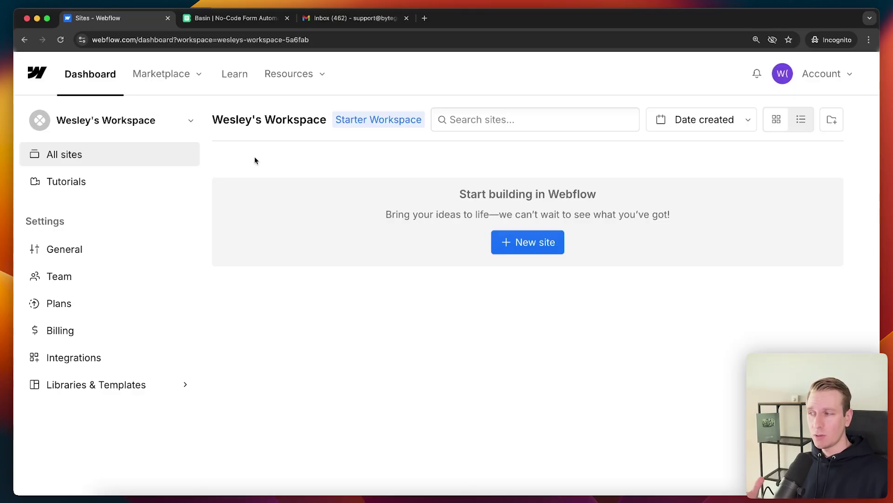
{"action": "left_click", "coordinate": [230, 21]}
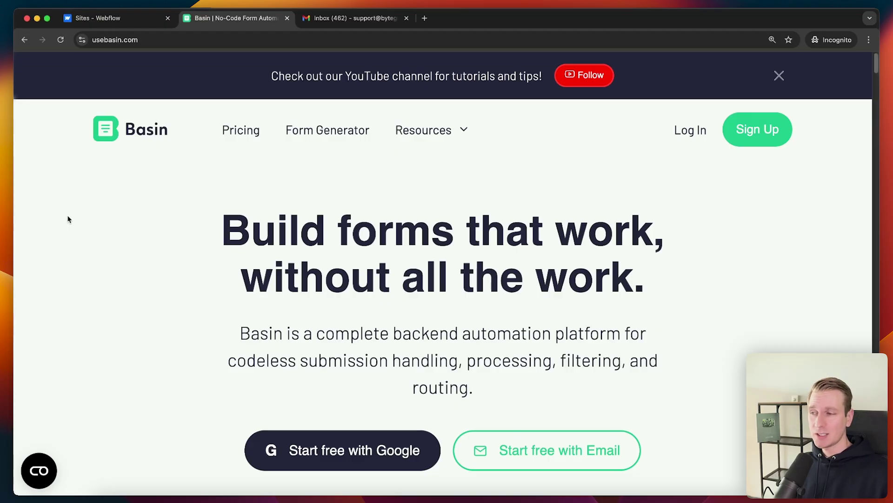
{"action": "left_click", "coordinate": [119, 18]}
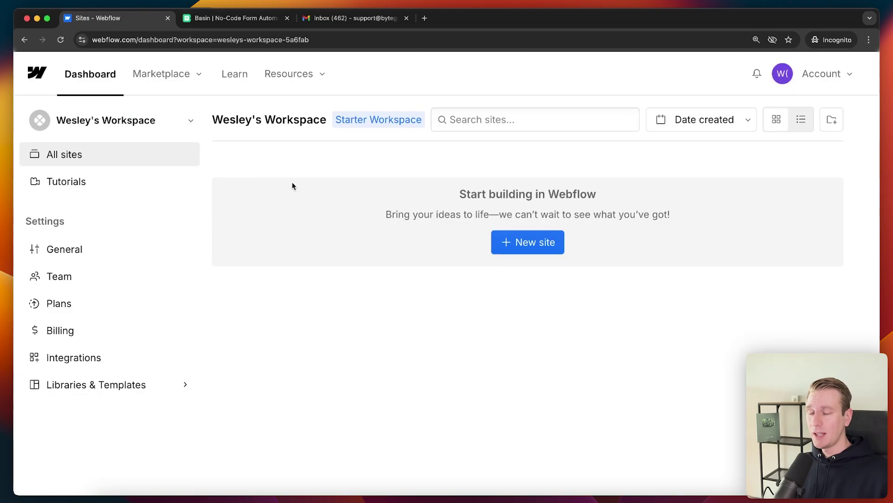
- Start an AI-built business site named 'My Software Consultancy'
{"action": "left_click", "coordinate": [509, 242]}
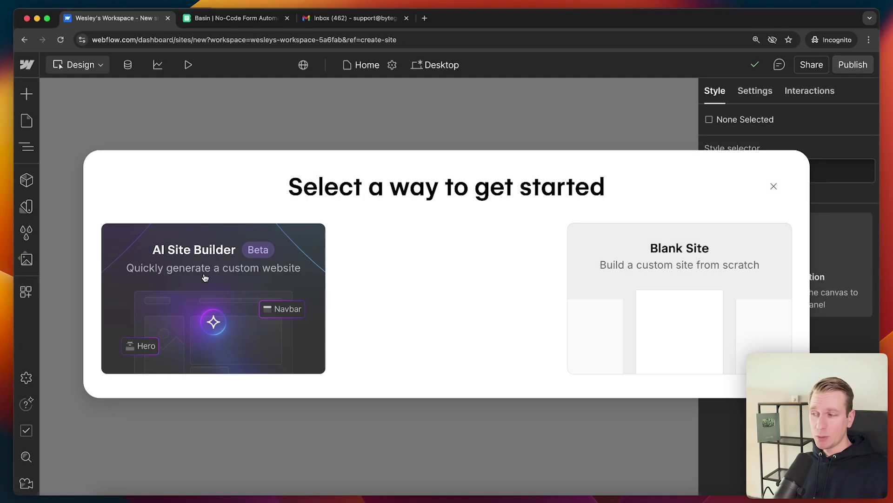
{"action": "left_click", "coordinate": [207, 277]}
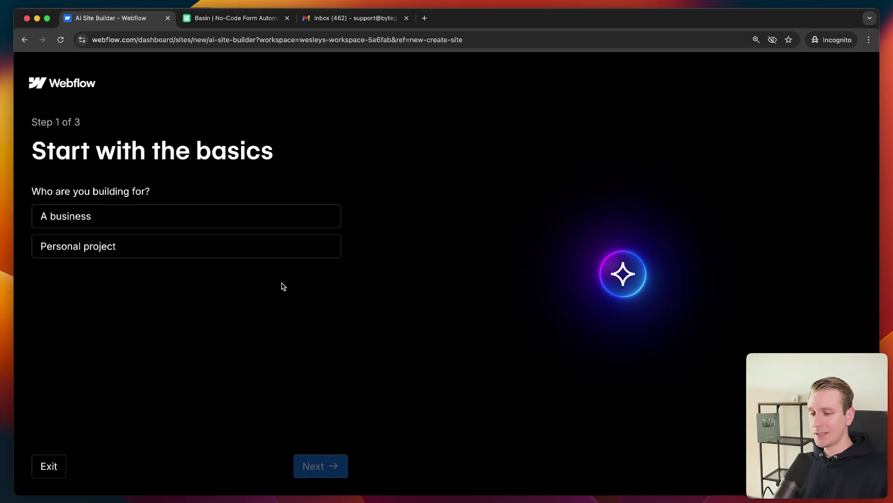
{"action": "key", "text": "super+equal"}
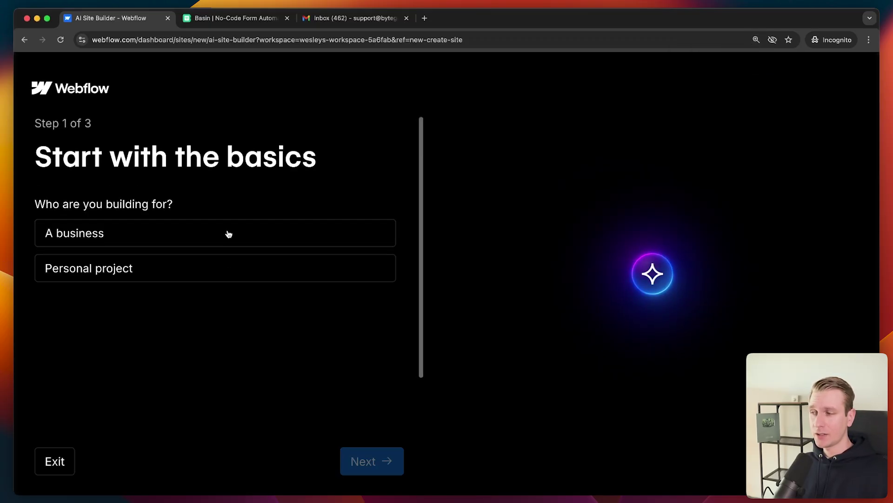
{"action": "left_click", "coordinate": [226, 231]}
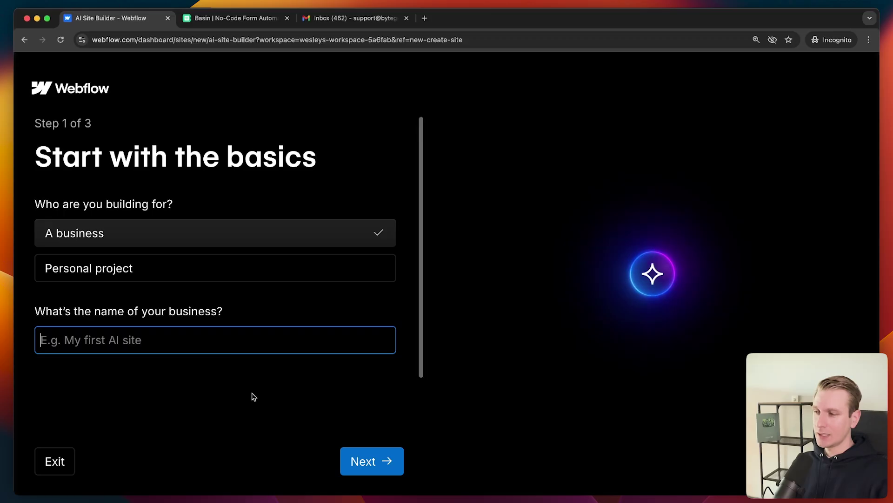
{"action": "type", "text": "My Software Consultancy"}
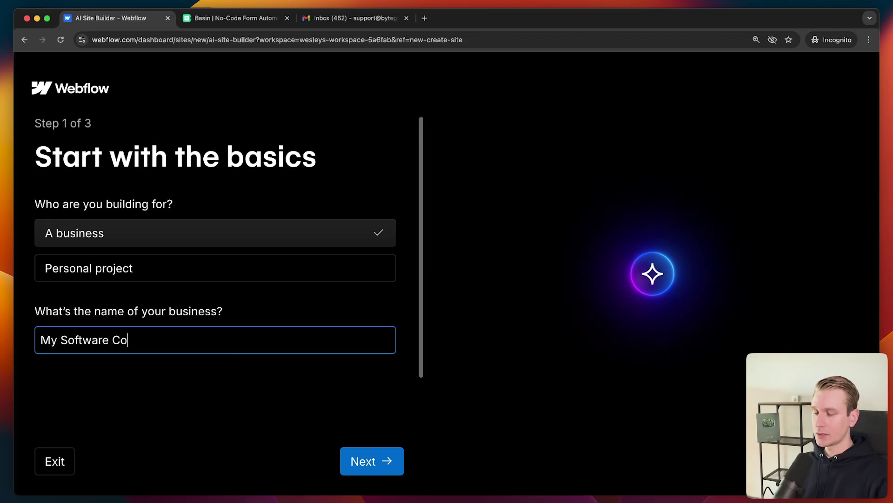
{"action": "left_click", "coordinate": [396, 472]}
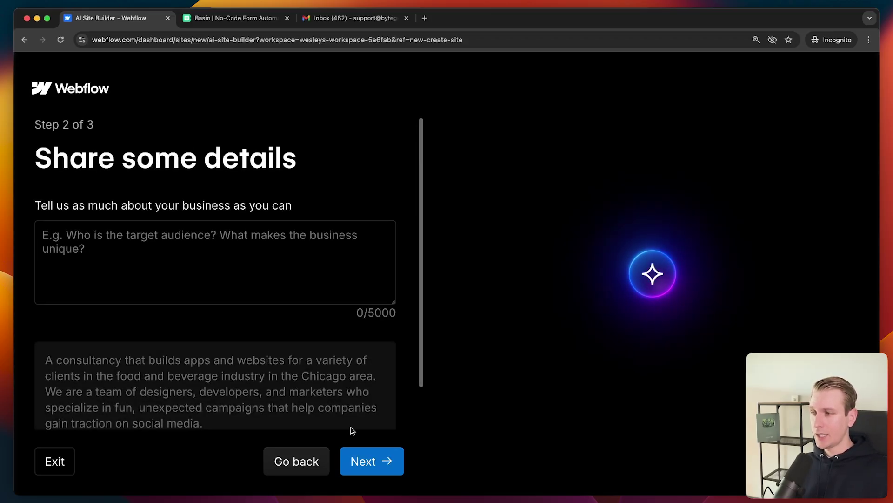
- Describe the business as a software consultancy helping people and businesses with new tech projects
{"action": "type", "text": "I "}
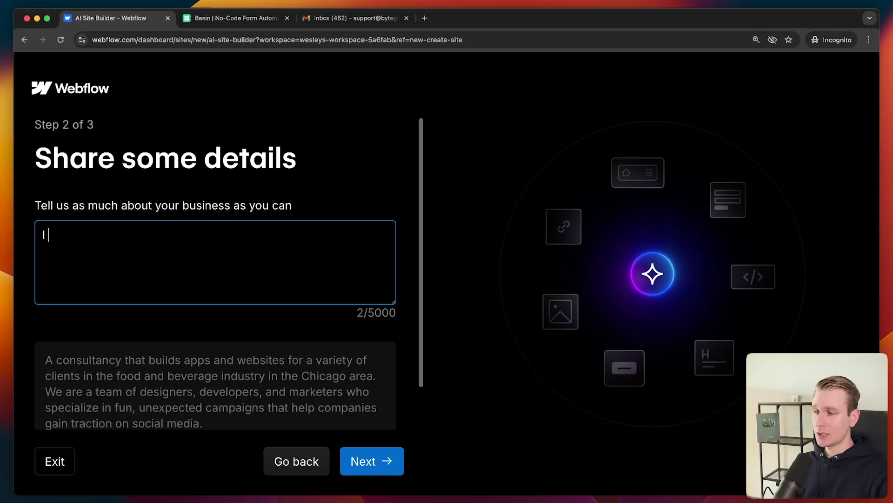
{"action": "type", "text": "run a software consuta"}
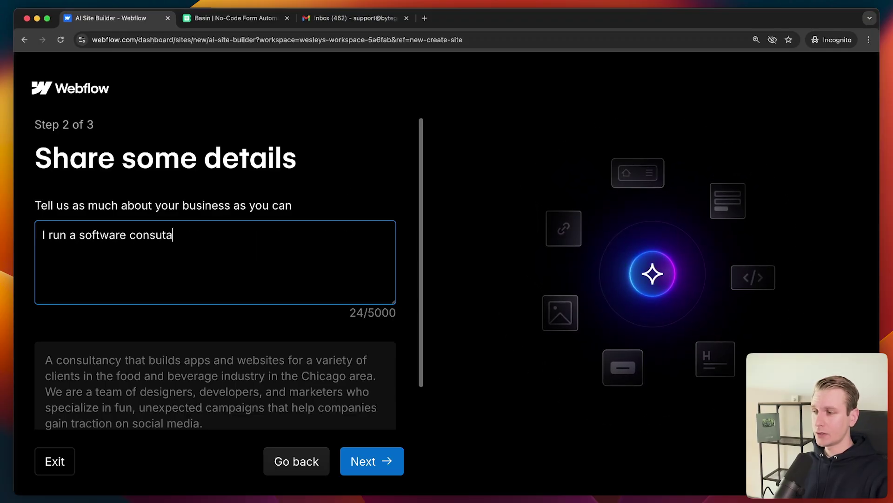
{"action": "key", "text": "BackSpace"}
{"action": "type", "text": "ltancy "}
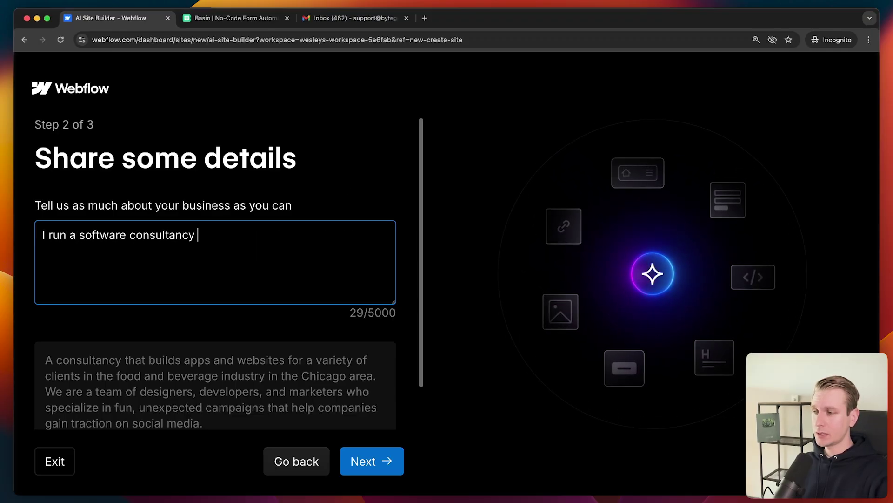
{"action": "type", "text": "business. I help people and bu"}
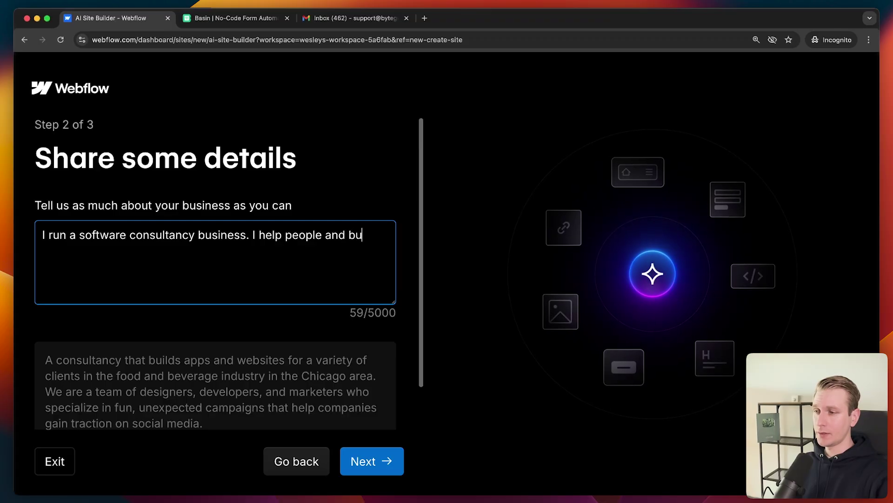
{"action": "type", "text": "sinesses with new tech "}
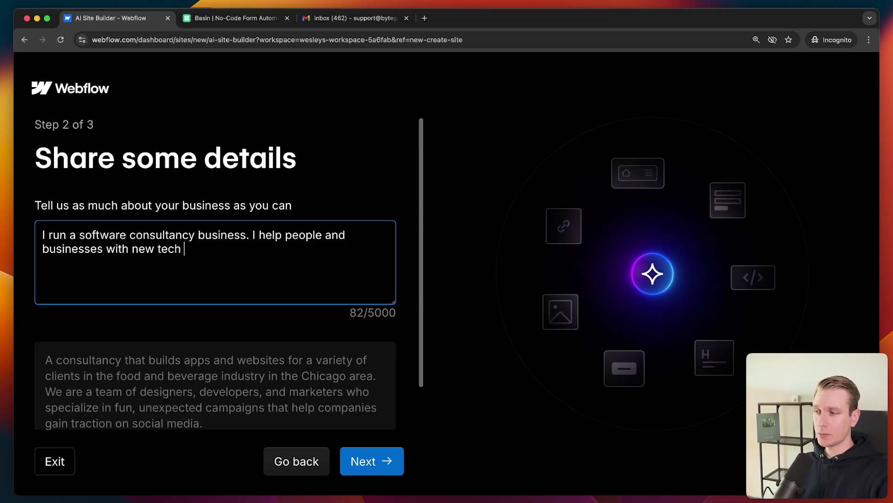
{"action": "type", "text": "projects. I want them"}
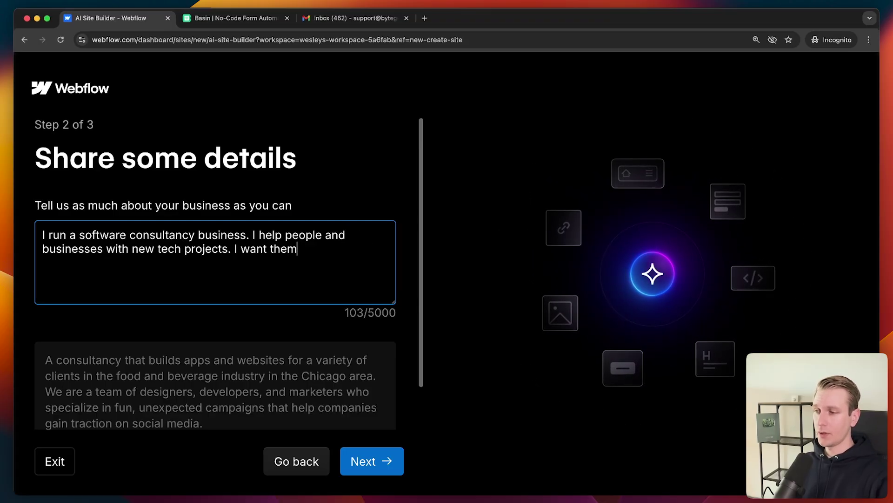
{"action": "type", "text": " to be able to reach out to me."}
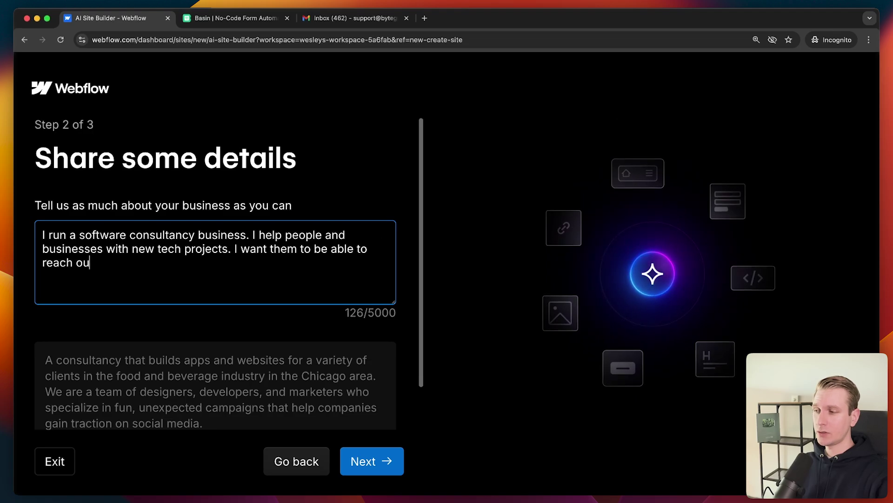
- Keep the AI-suggested style options and generate the consultancy site preview
{"action": "left_click", "coordinate": [372, 460]}
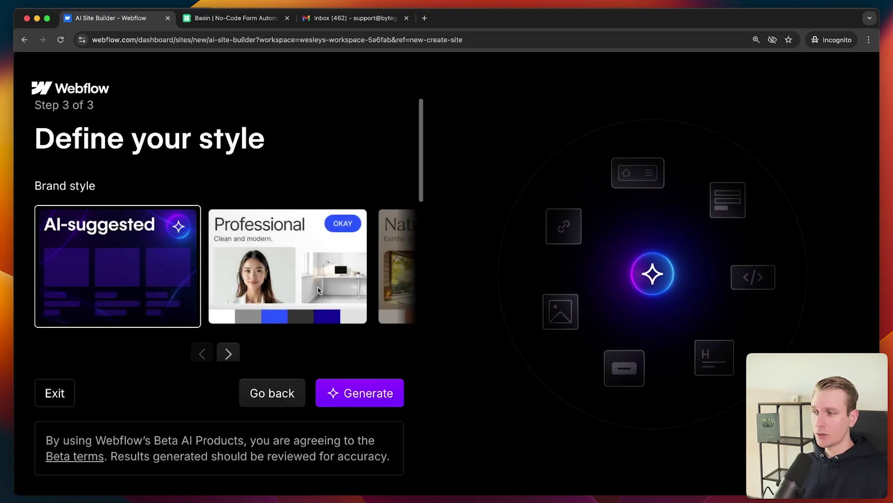
{"action": "scroll", "coordinate": [219, 247], "scroll_direction": "right", "scroll_amount": 5}
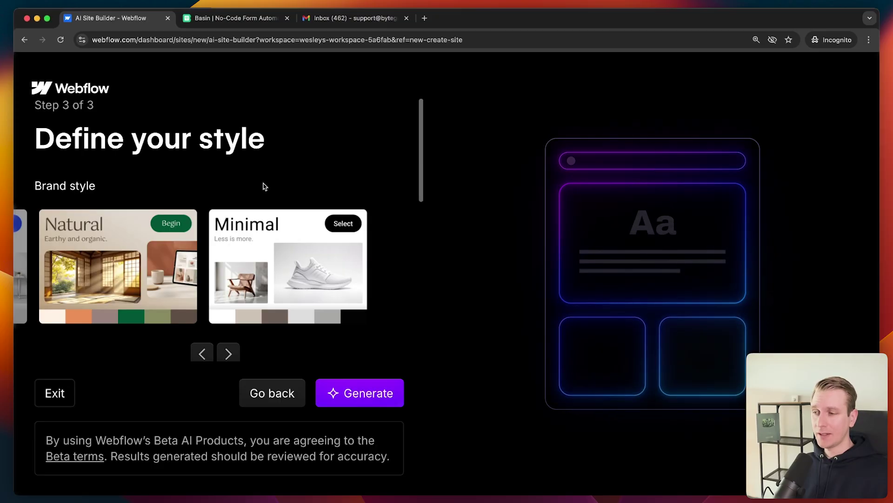
{"action": "scroll", "coordinate": [264, 186], "scroll_direction": "down", "scroll_amount": 3}
{"action": "scroll", "coordinate": [342, 242], "scroll_direction": "down", "scroll_amount": 3}
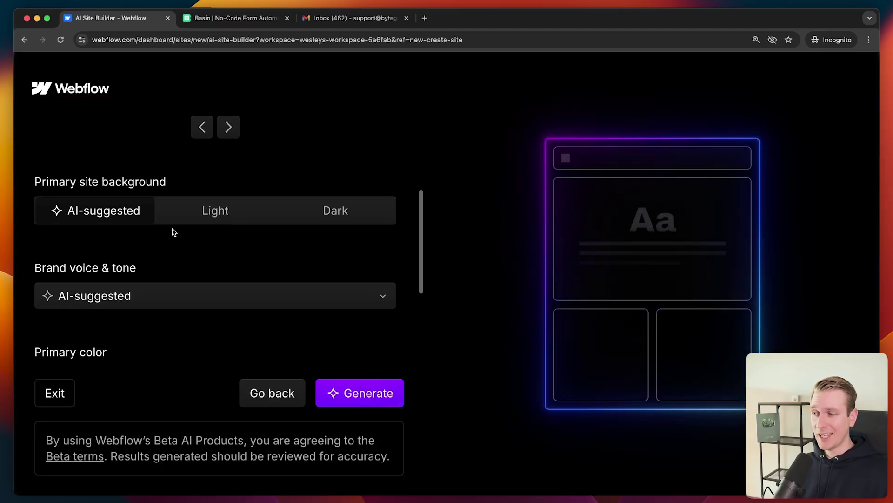
{"action": "scroll", "coordinate": [279, 251], "scroll_direction": "down", "scroll_amount": 5}
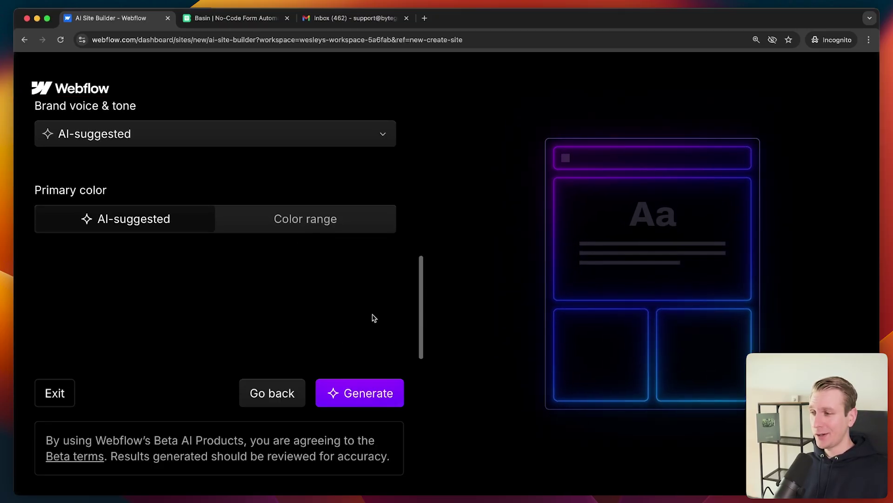
{"action": "left_click", "coordinate": [372, 389]}
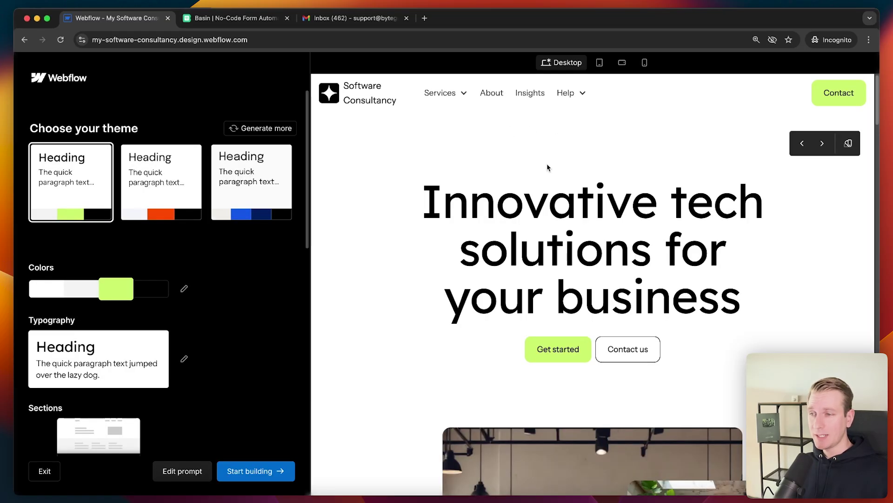
- Apply the orange-accent theme, review the preview, and open the site in the Designer
{"action": "left_click", "coordinate": [161, 181]}
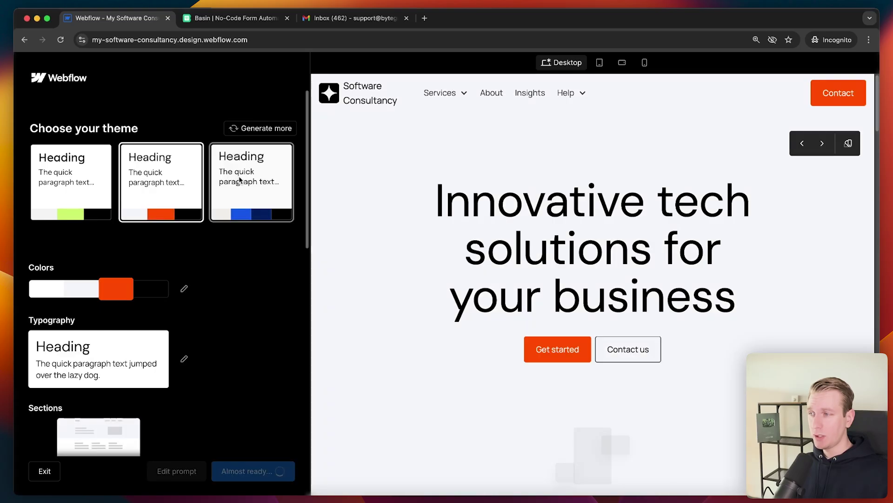
{"action": "scroll", "coordinate": [477, 219], "scroll_direction": "down", "scroll_amount": 8}
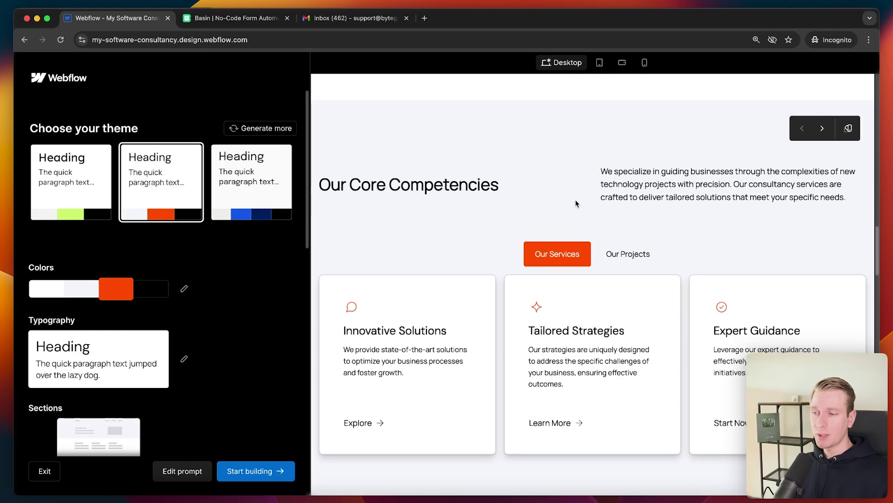
{"action": "scroll", "coordinate": [576, 203], "scroll_direction": "down", "scroll_amount": 6}
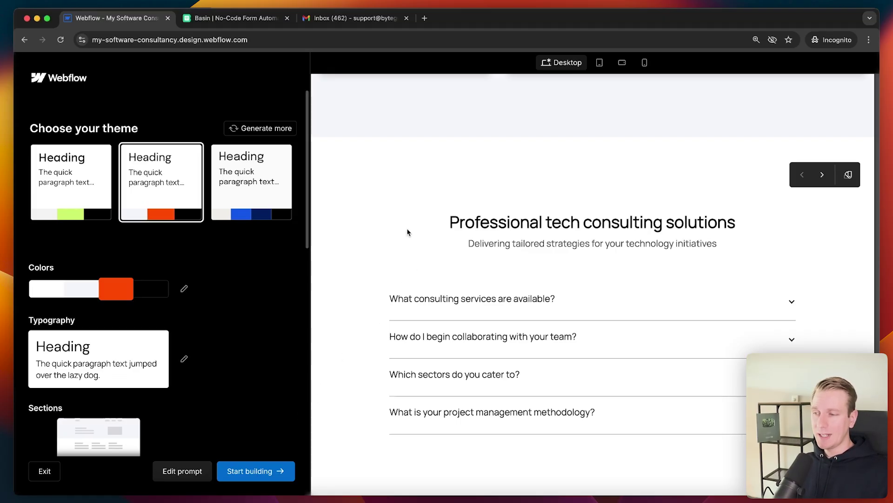
{"action": "left_click", "coordinate": [253, 473]}
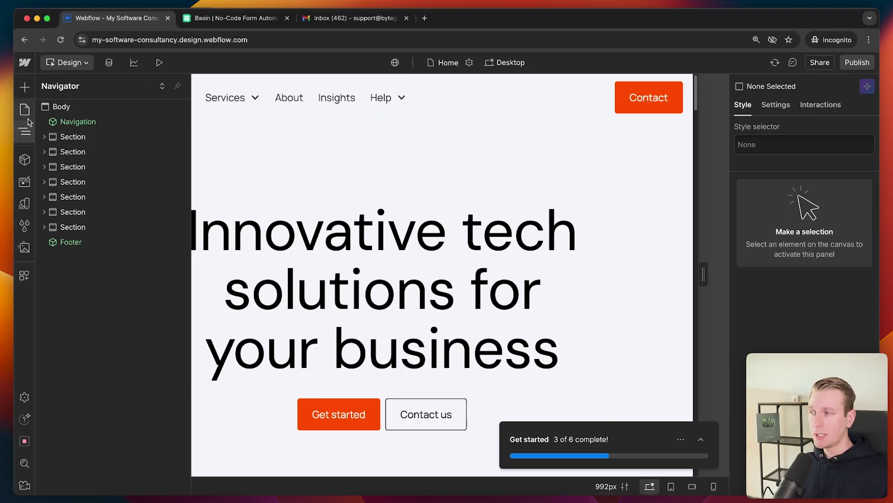
- Collapse the Navigator, log in to Basin's Forms dashboard, then return to the Webflow Designer
{"action": "left_click", "coordinate": [24, 132]}
{"action": "left_click", "coordinate": [236, 18]}
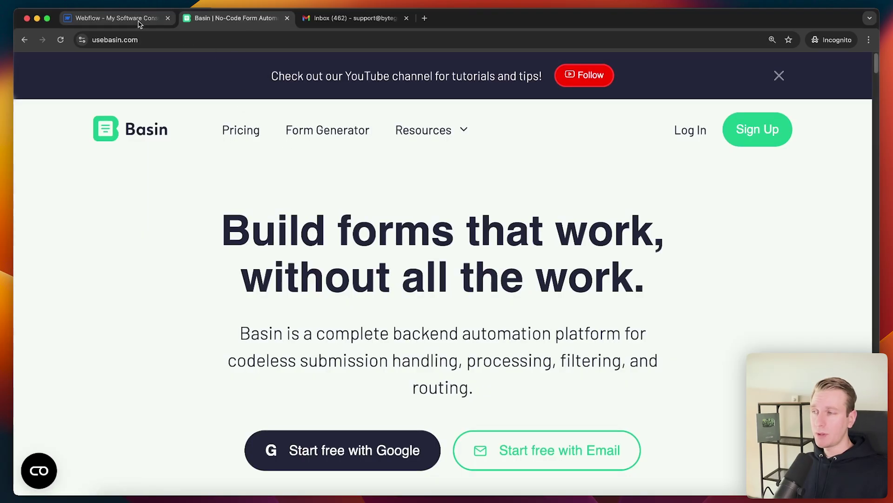
{"action": "left_click", "coordinate": [688, 133]}
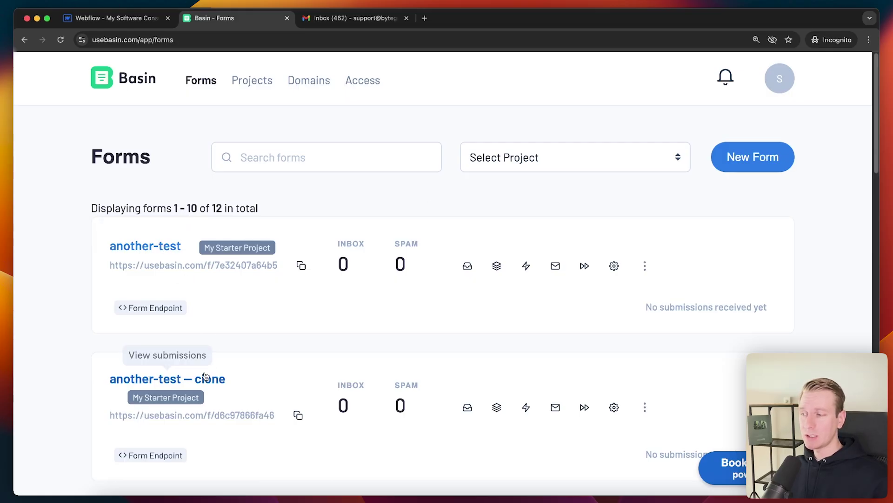
{"action": "key", "text": "ctrl+shift+Tab"}
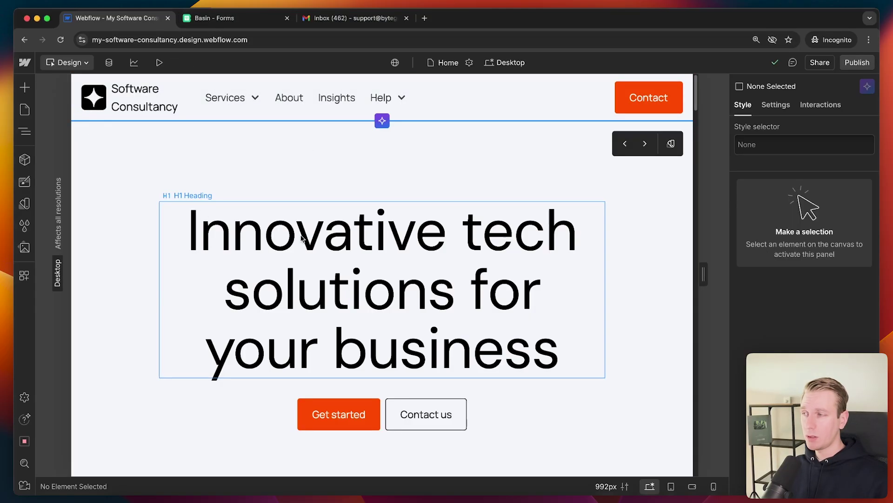
- Install the Basin Forms app from the 'basin' app search and return to the Webflow dashboard
{"action": "key", "text": "e"}
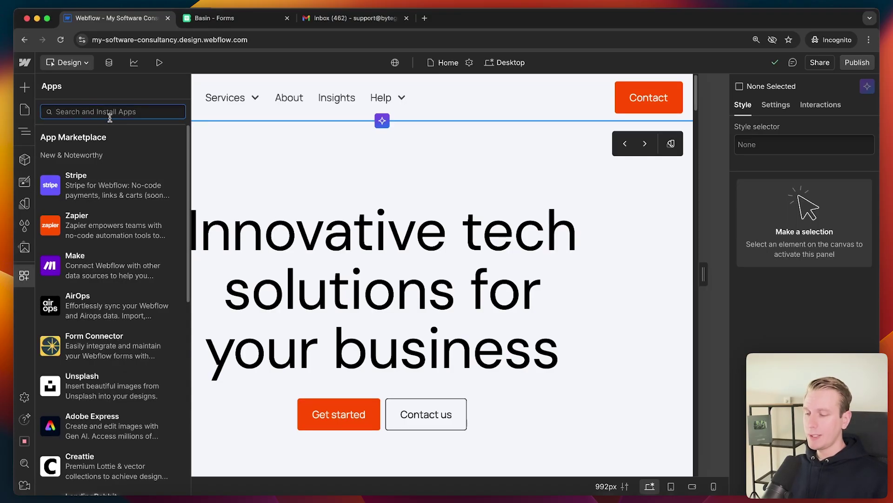
{"action": "type", "text": "basin"}
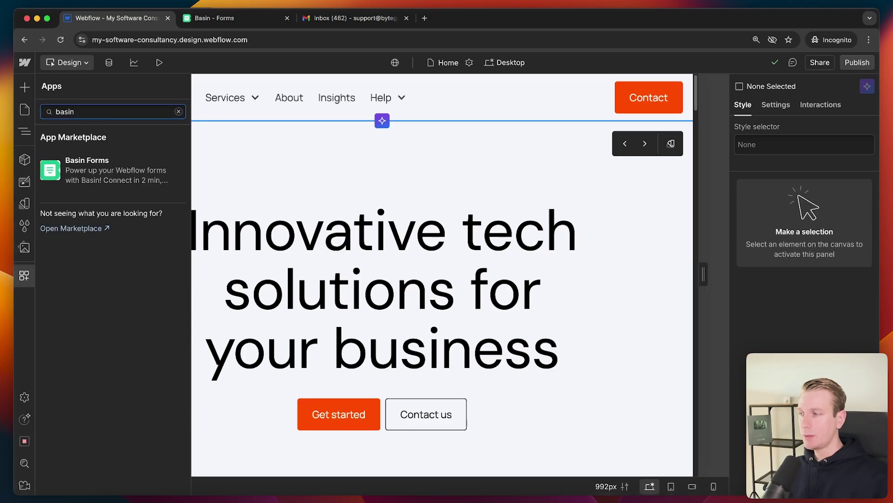
{"action": "mouse_move", "coordinate": [158, 172]}
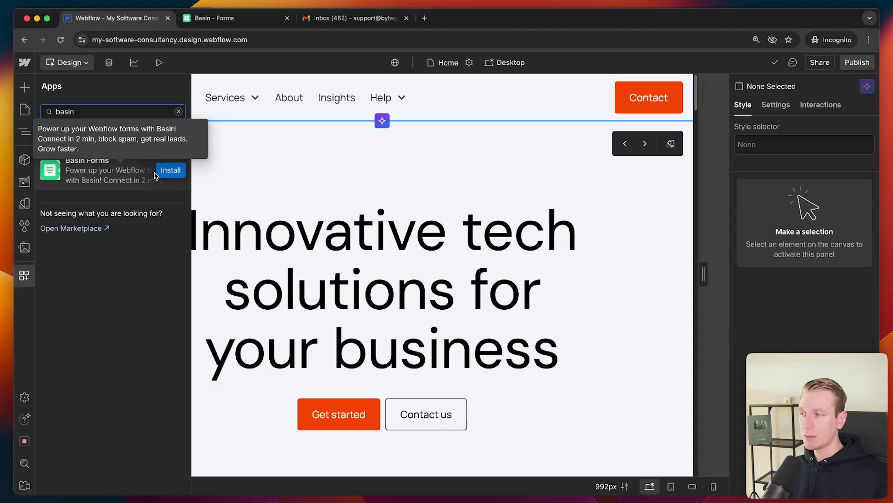
{"action": "left_click", "coordinate": [173, 173]}
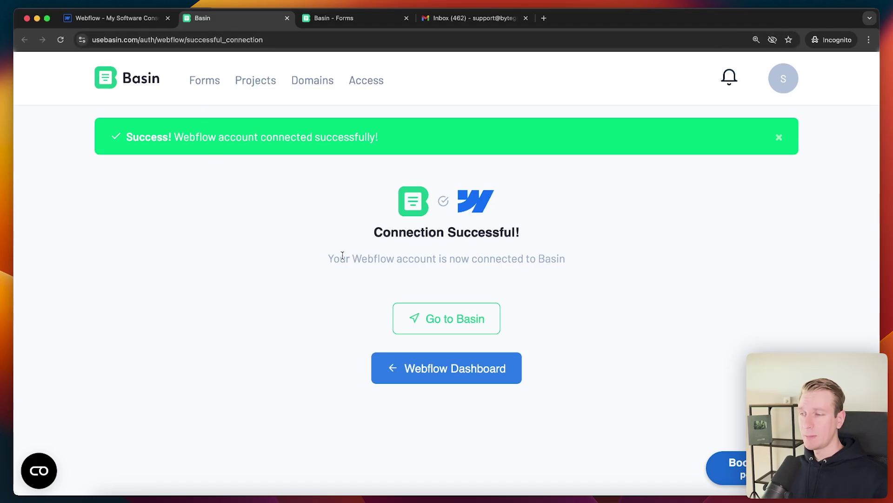
{"action": "left_click", "coordinate": [446, 368]}
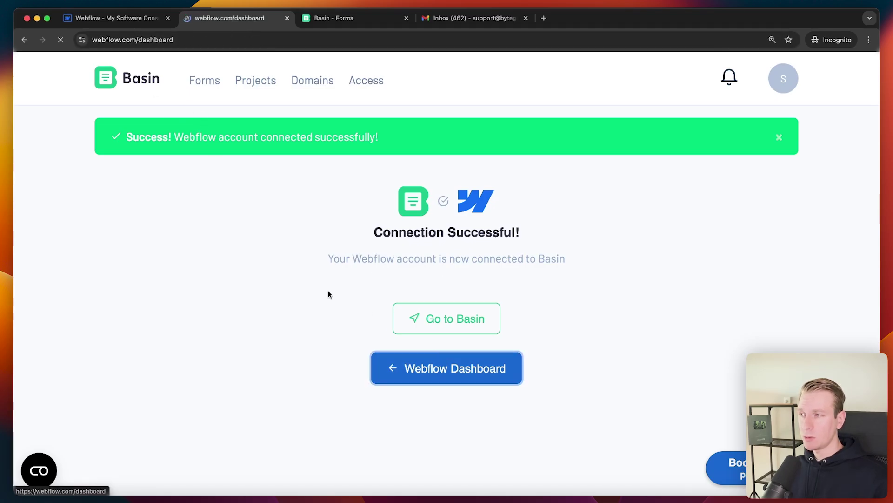
{"action": "mouse_move", "coordinate": [245, 299]}
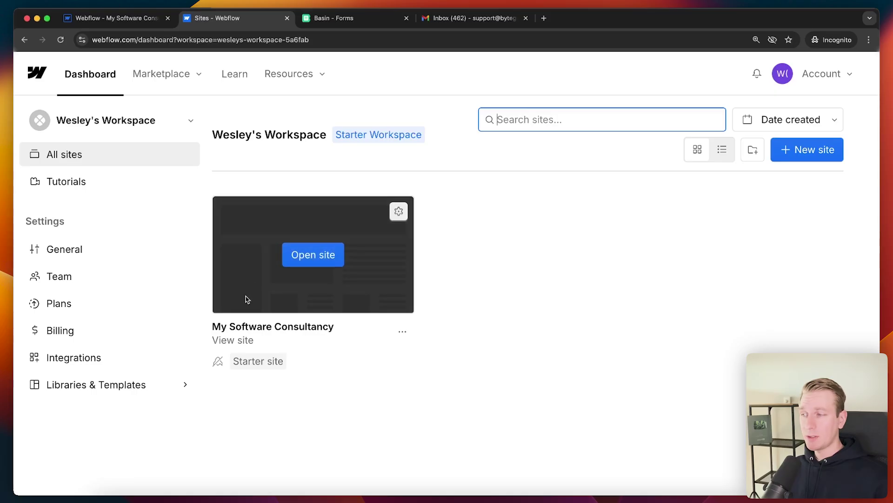
- Add a Form Block below the contact cards on the Home page
{"action": "left_click", "coordinate": [287, 18]}
{"action": "left_click", "coordinate": [126, 18]}
{"action": "scroll", "coordinate": [502, 158], "scroll_direction": "down", "scroll_amount": 10}
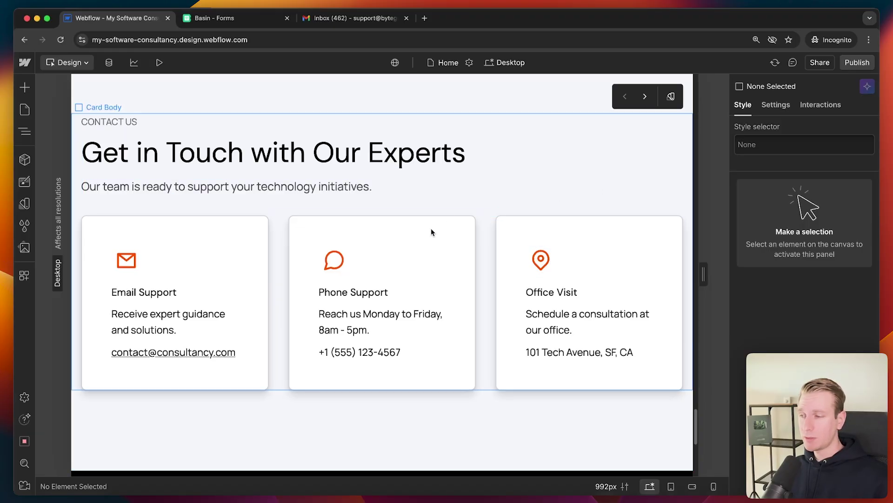
{"action": "scroll", "coordinate": [377, 335], "scroll_direction": "down", "scroll_amount": 2}
{"action": "left_click", "coordinate": [24, 87]}
{"action": "left_click", "coordinate": [97, 133]}
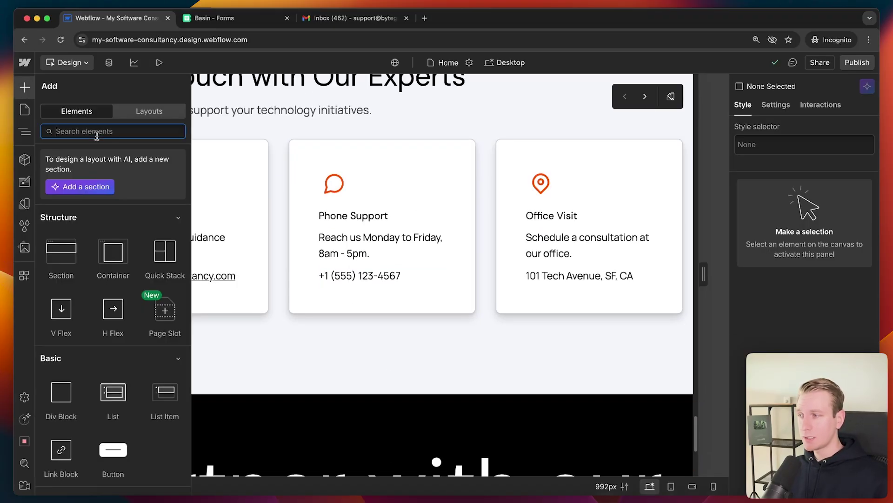
{"action": "type", "text": "form"}
{"action": "left_click_drag", "start_coordinate": [61, 227], "coordinate": [134, 228]}
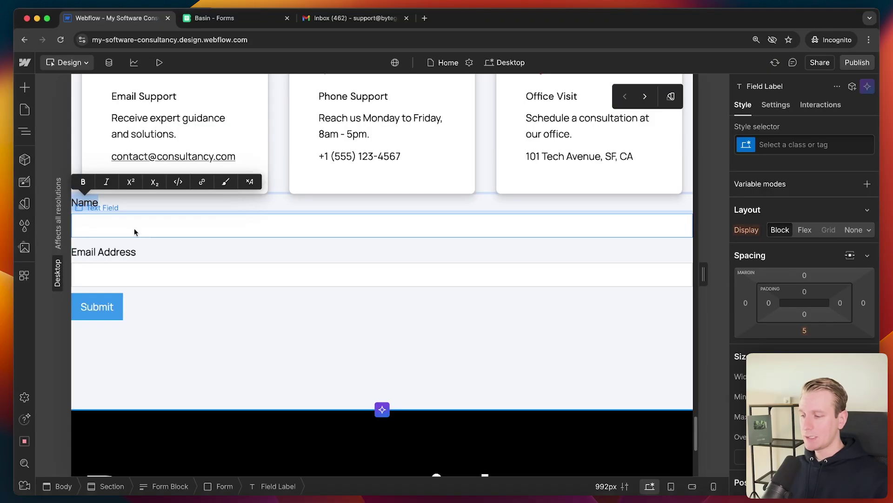
- Relabel the first field 'Message', give the form a 20 px top margin, and name the field 'Message'
{"action": "type", "text": "Mes"}
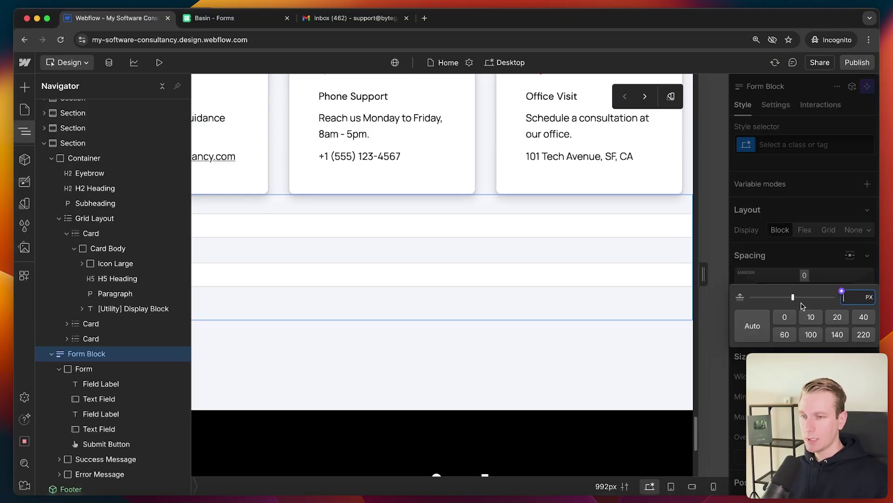
{"action": "left_click", "coordinate": [837, 316]}
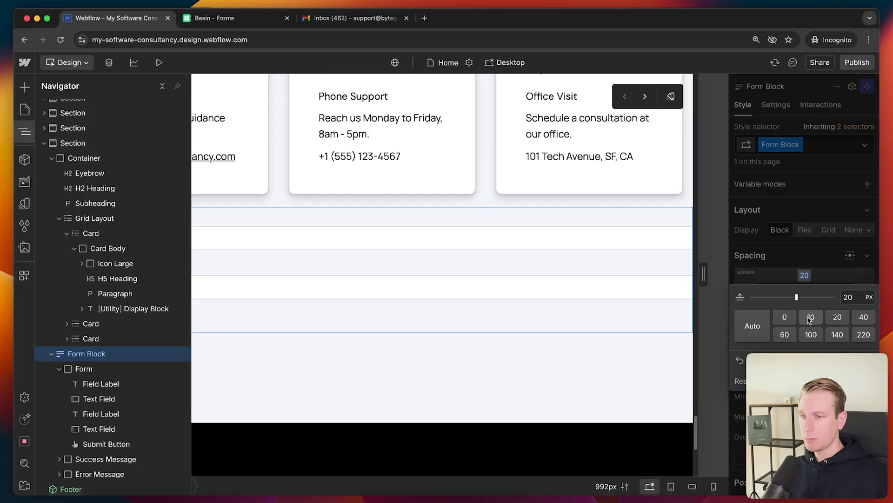
{"action": "left_click", "coordinate": [93, 219]}
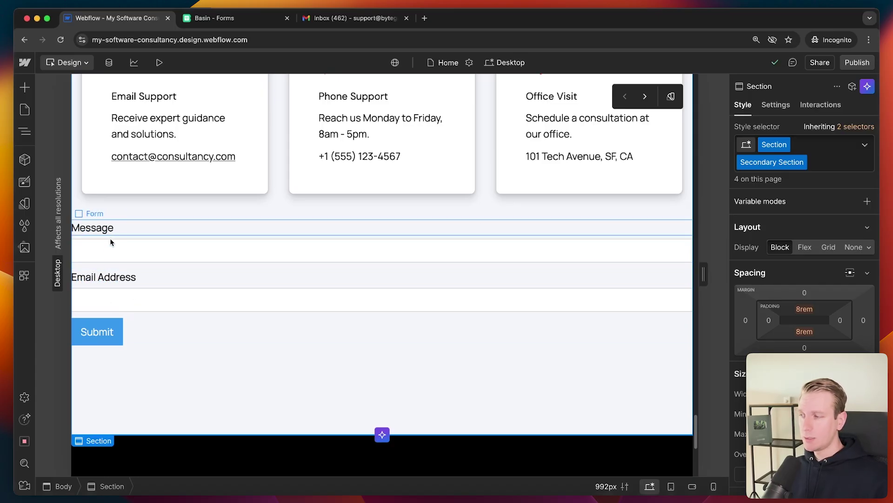
{"action": "left_click", "coordinate": [120, 250]}
{"action": "left_click", "coordinate": [127, 233]}
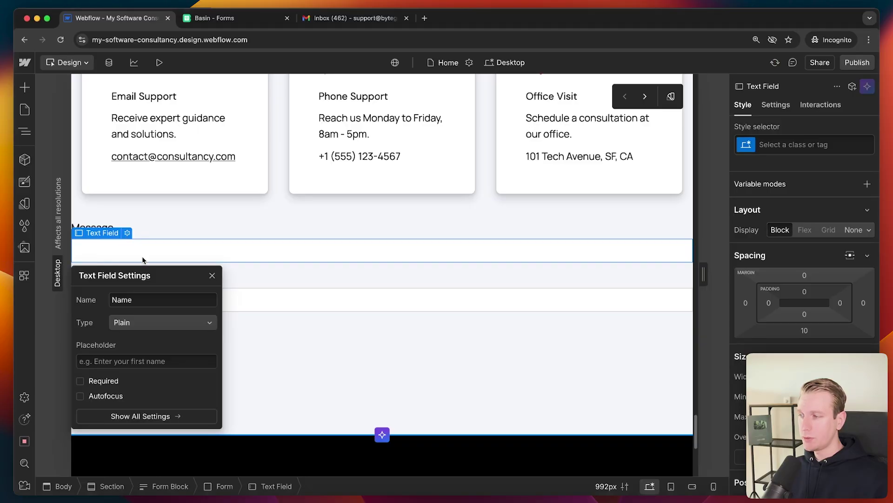
{"action": "double_click", "coordinate": [141, 300]}
{"action": "type", "text": "Message"}
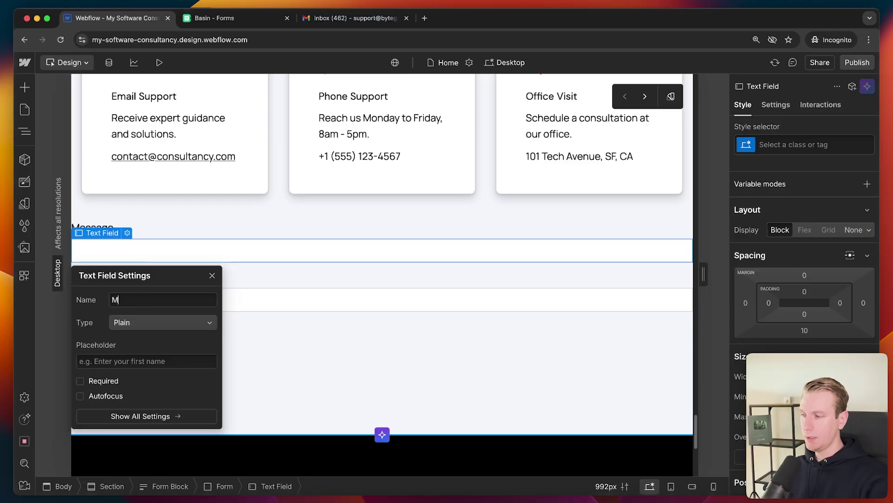
{"action": "left_click", "coordinate": [175, 217]}
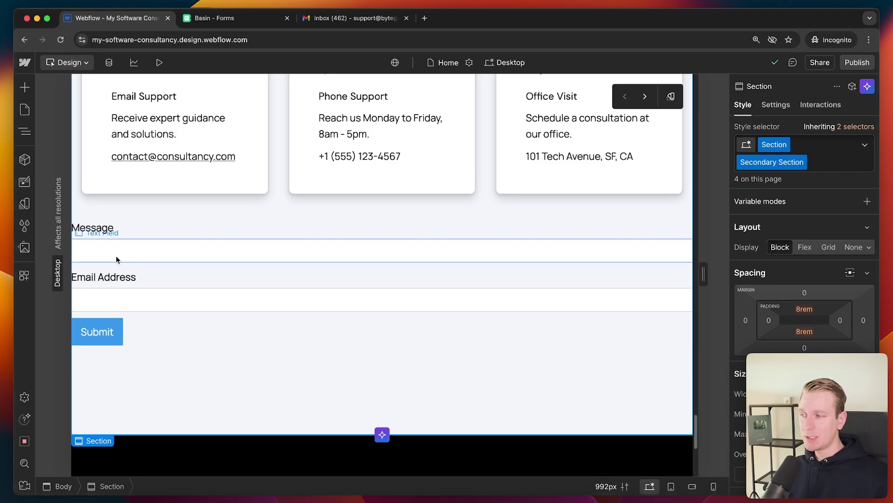
- Check the Basin forms list, then show the connected apps in Webflow
{"action": "left_click", "coordinate": [228, 20]}
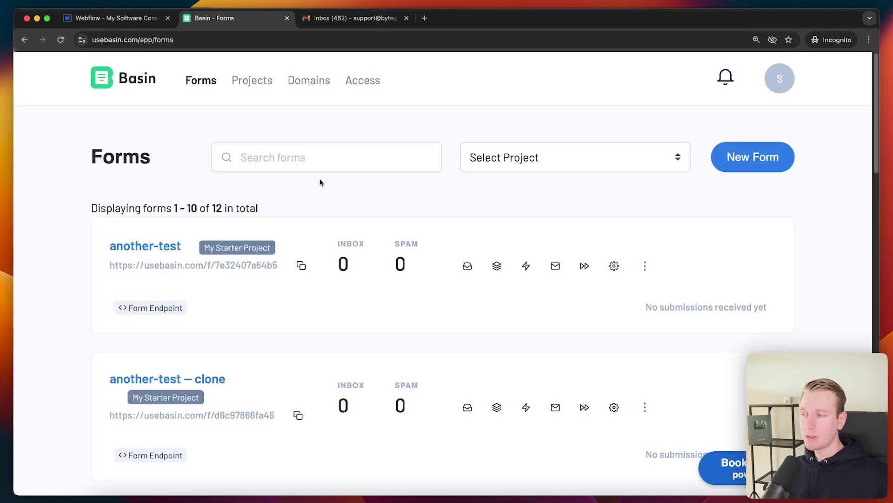
{"action": "left_click", "coordinate": [112, 18]}
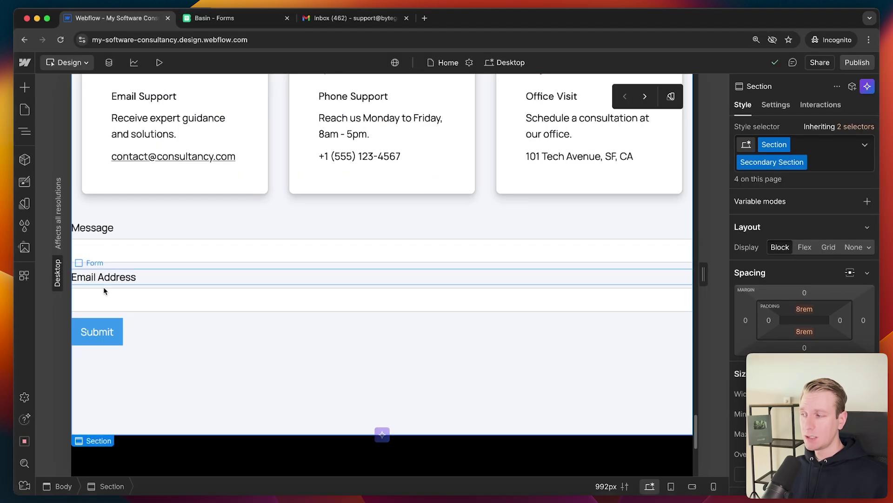
{"action": "left_click", "coordinate": [24, 276]}
- Launch Basin Forms, create a new Home form, and keep the success-message option after submission
{"action": "mouse_move", "coordinate": [102, 159]}
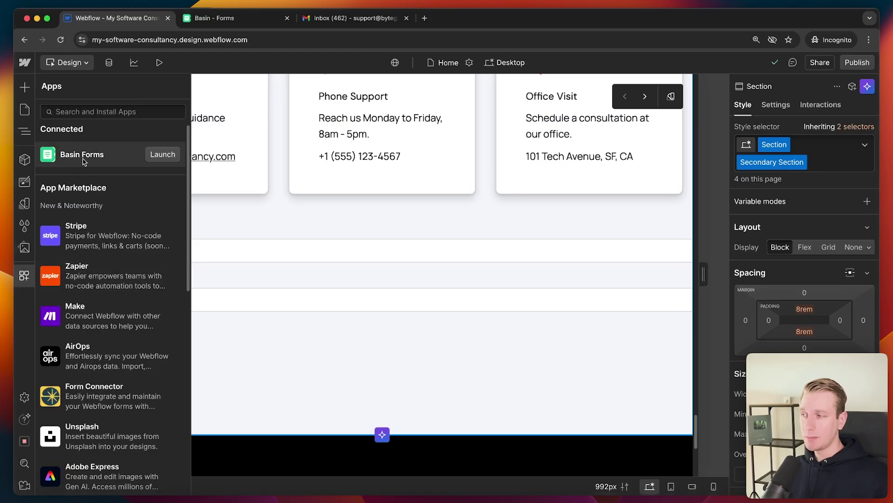
{"action": "left_click", "coordinate": [163, 154]}
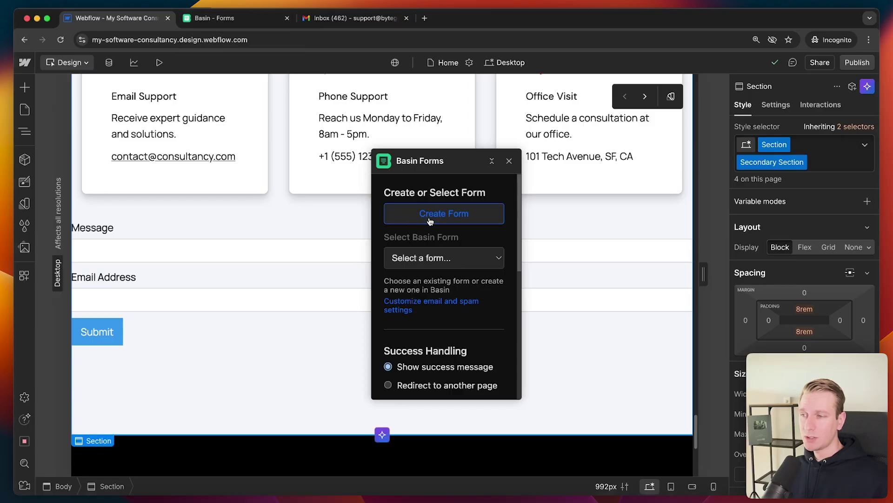
{"action": "left_click", "coordinate": [432, 222]}
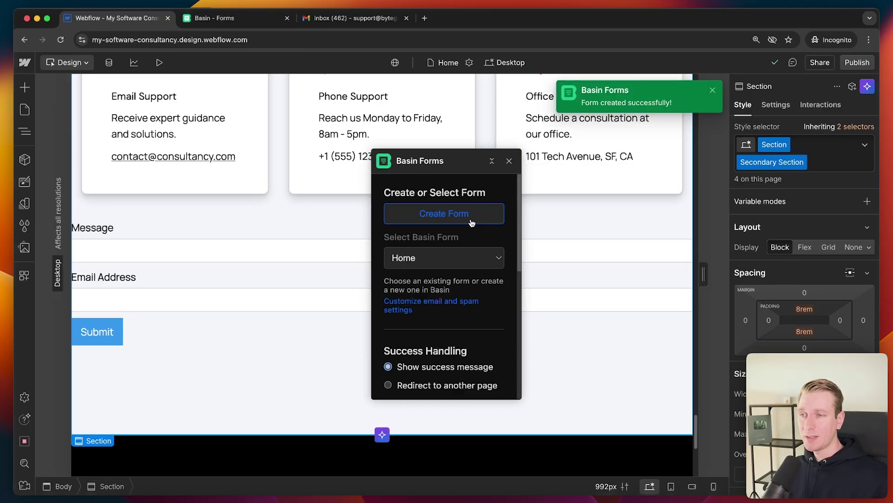
{"action": "left_click", "coordinate": [413, 261]}
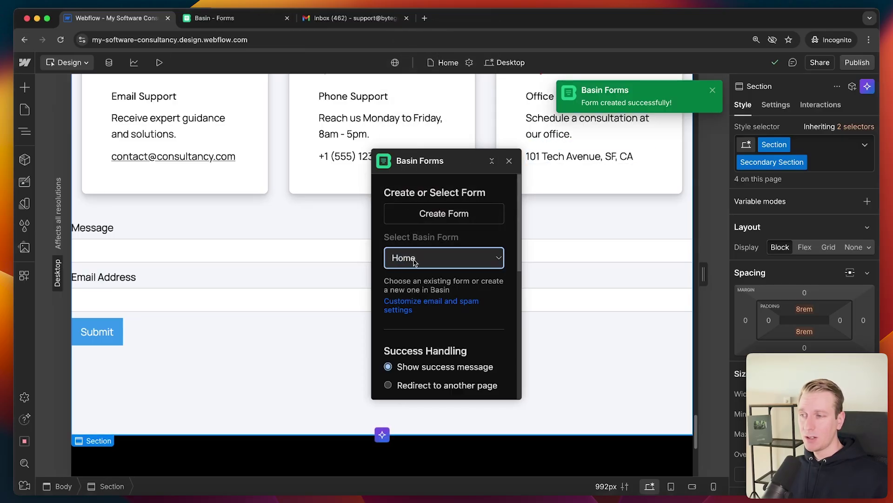
{"action": "scroll", "coordinate": [481, 281], "scroll_direction": "down", "scroll_amount": 3}
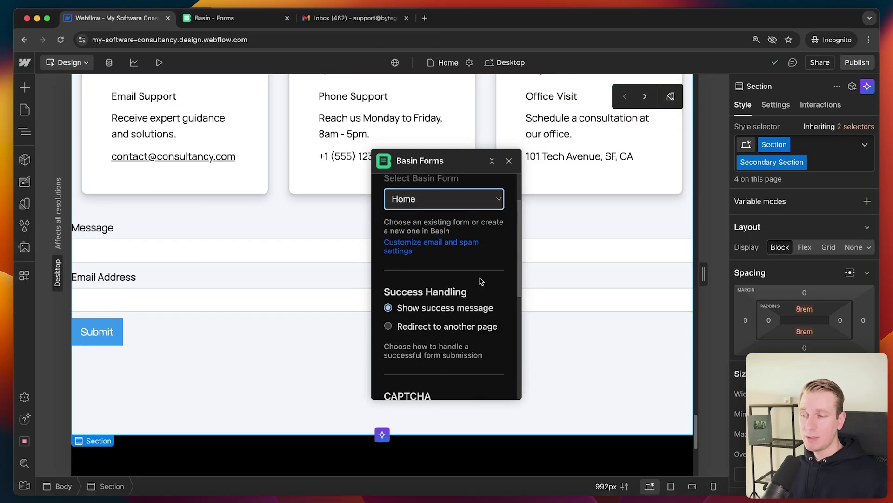
{"action": "scroll", "coordinate": [413, 296], "scroll_direction": "down", "scroll_amount": 2}
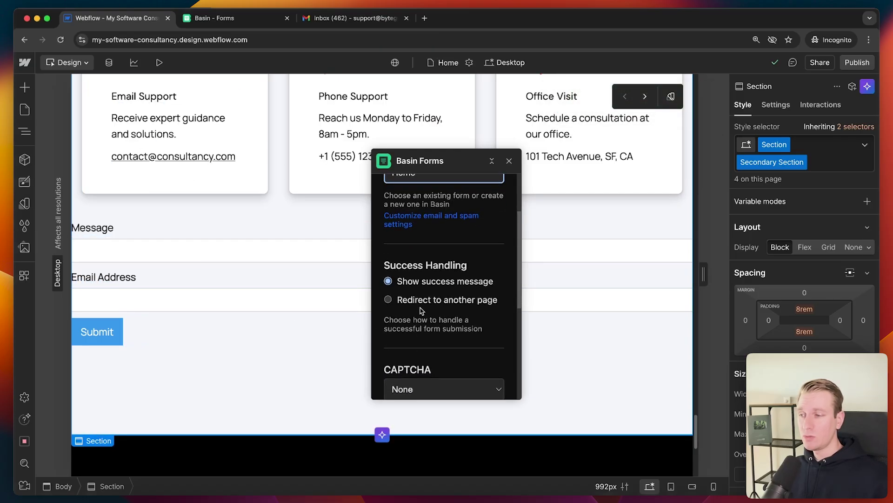
{"action": "left_click", "coordinate": [426, 302]}
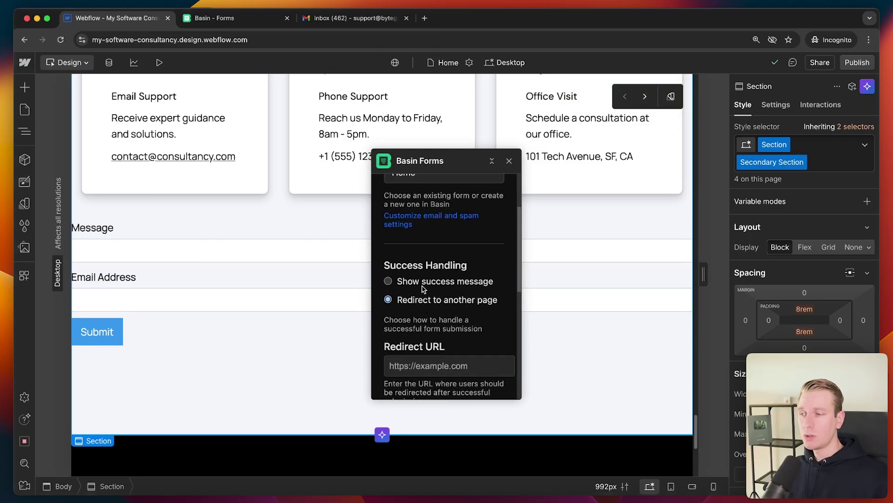
{"action": "left_click", "coordinate": [425, 285]}
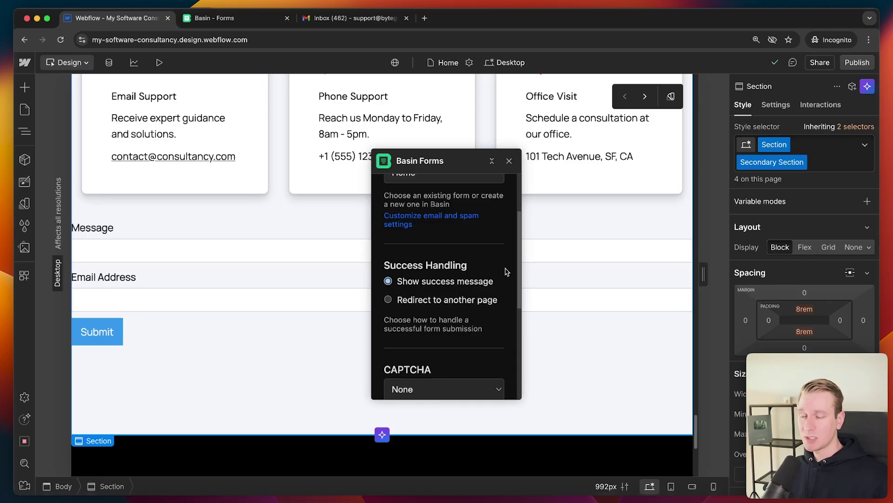
- Leave CAPTCHA at None, enable submission-location tracking, and connect the form to Basin
{"action": "scroll", "coordinate": [505, 272], "scroll_direction": "down", "scroll_amount": 4}
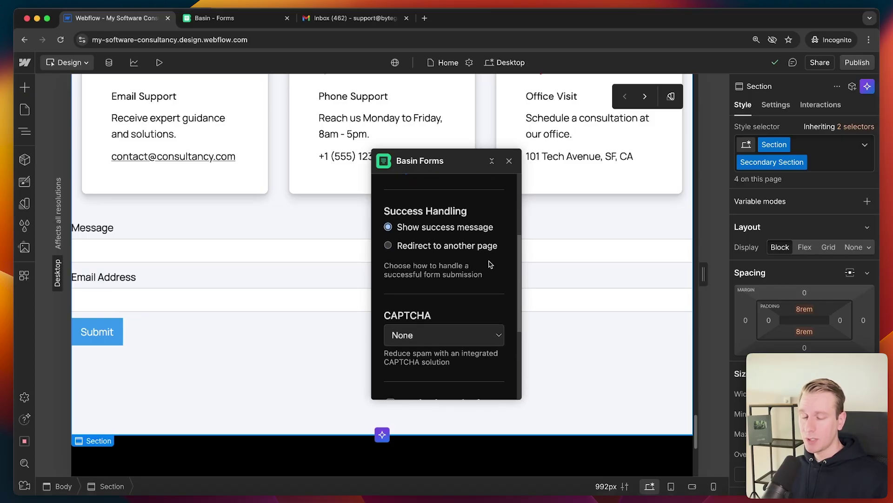
{"action": "scroll", "coordinate": [499, 282], "scroll_direction": "down", "scroll_amount": 7}
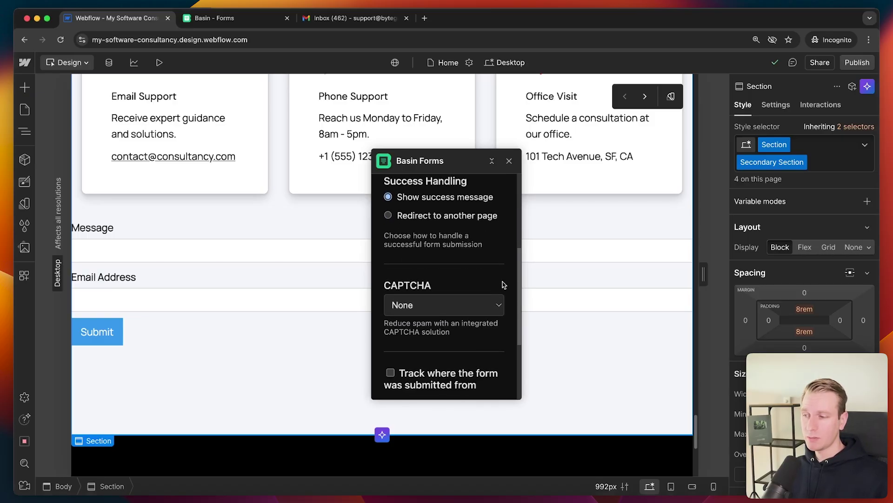
{"action": "left_click", "coordinate": [470, 247]}
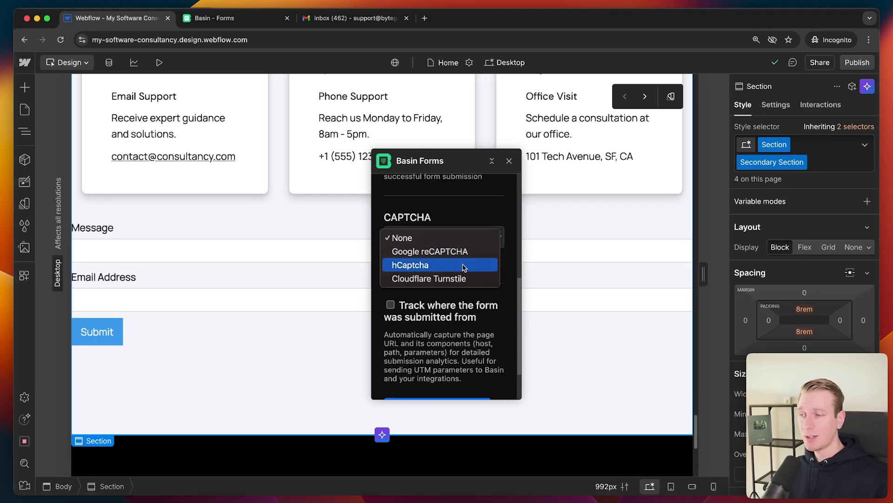
{"action": "left_click", "coordinate": [510, 280]}
{"action": "left_click", "coordinate": [422, 309]}
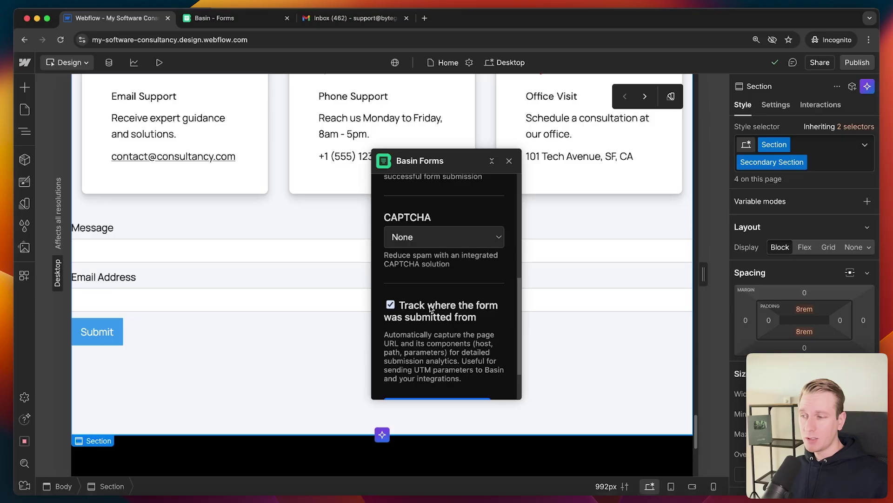
{"action": "scroll", "coordinate": [461, 303], "scroll_direction": "down", "scroll_amount": 1}
{"action": "scroll", "coordinate": [468, 314], "scroll_direction": "down", "scroll_amount": 1}
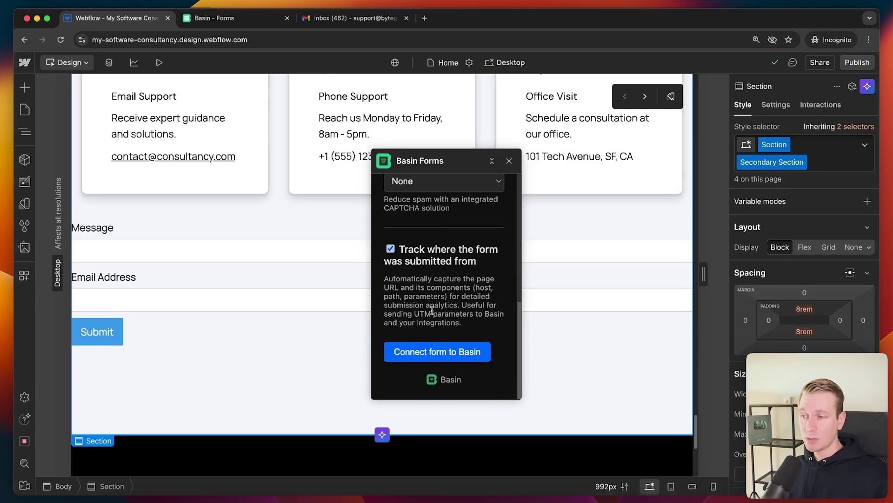
{"action": "left_click", "coordinate": [433, 355]}
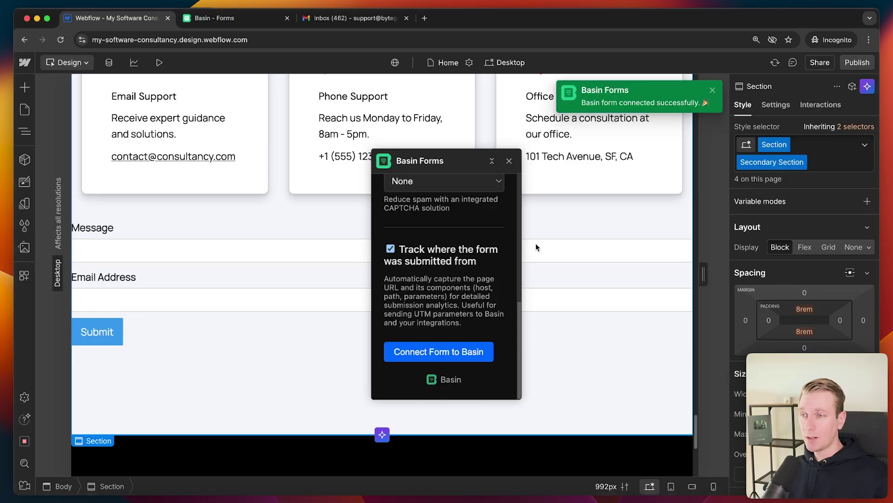
- Open the Home form in Basin and choose Webflow as its integration
{"action": "left_click", "coordinate": [214, 18]}
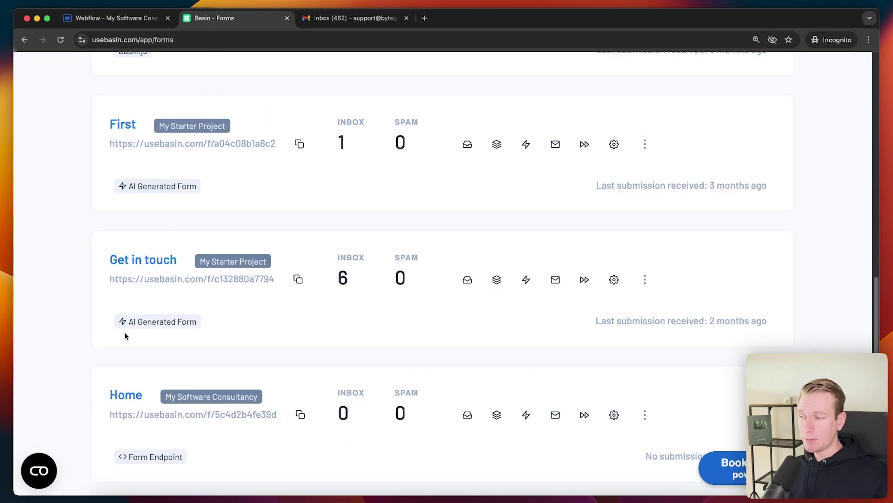
{"action": "left_click", "coordinate": [126, 396]}
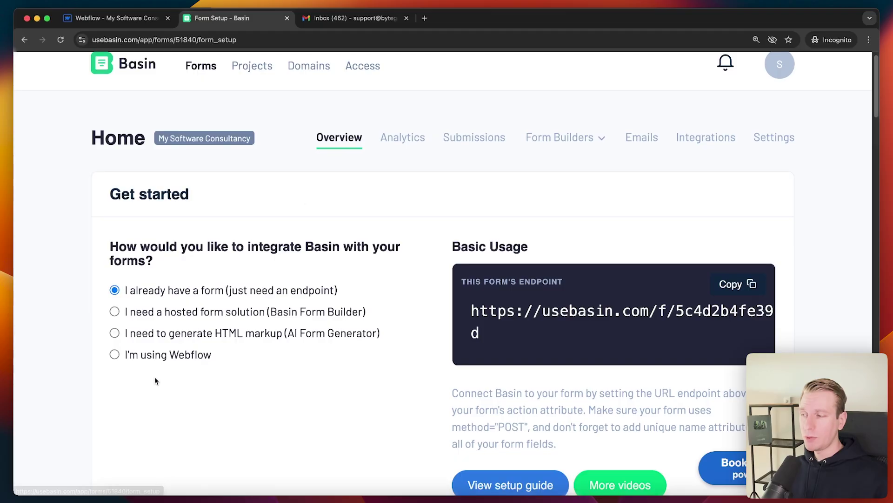
{"action": "left_click", "coordinate": [139, 355]}
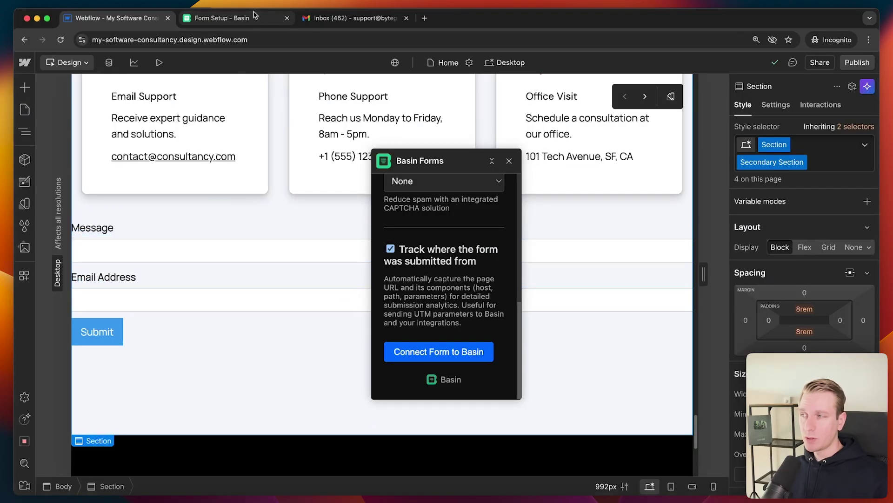
{"action": "left_click", "coordinate": [254, 18]}
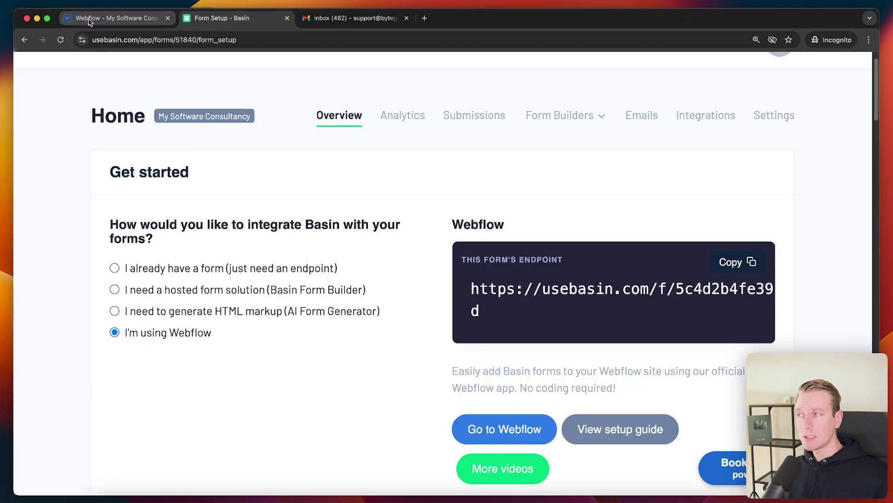
{"action": "left_click", "coordinate": [111, 17]}
{"action": "left_click", "coordinate": [257, 27]}
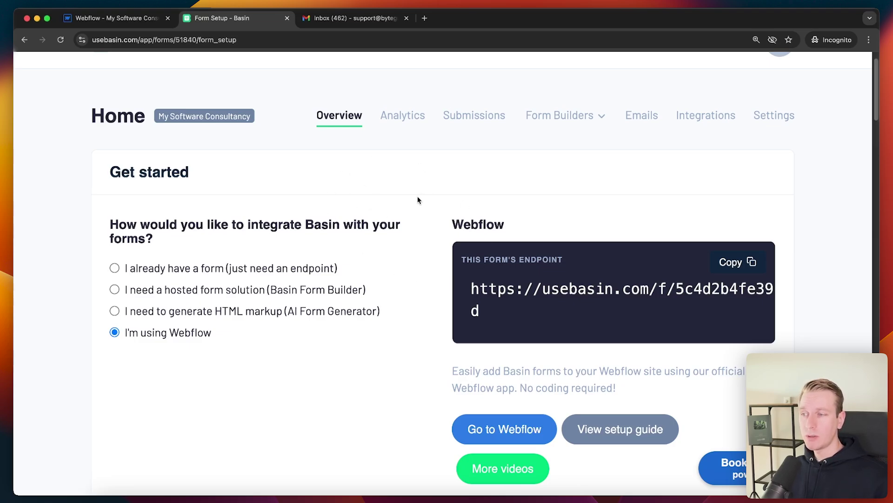
- Select the form's endpoint URL, view the empty Submissions inbox, and return to Webflow
{"action": "triple_click", "coordinate": [495, 305]}
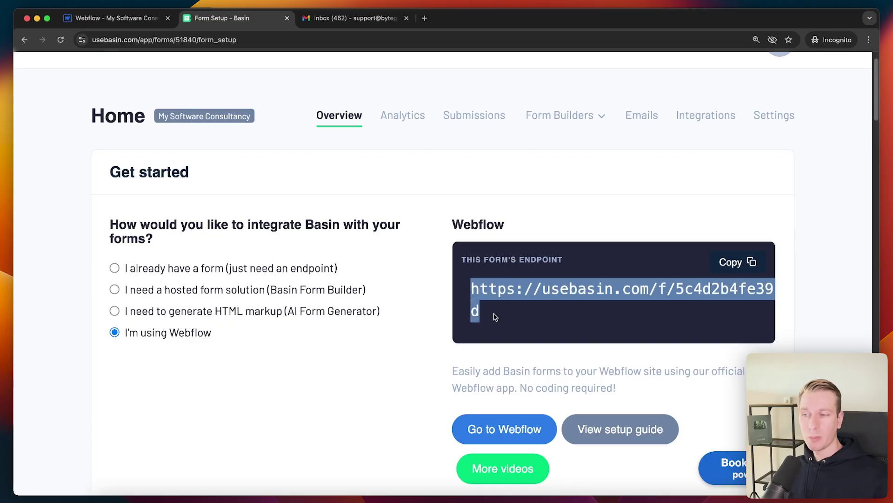
{"action": "scroll", "coordinate": [509, 313], "scroll_direction": "up", "scroll_amount": 2}
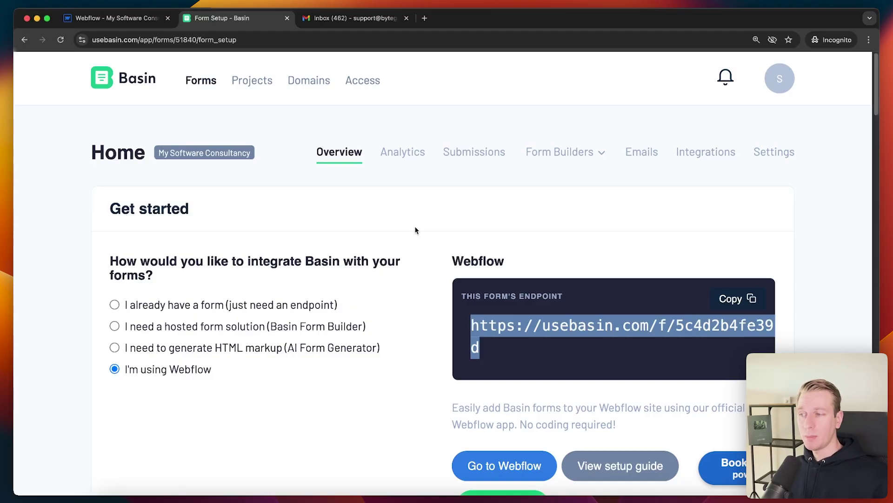
{"action": "left_click", "coordinate": [474, 152]}
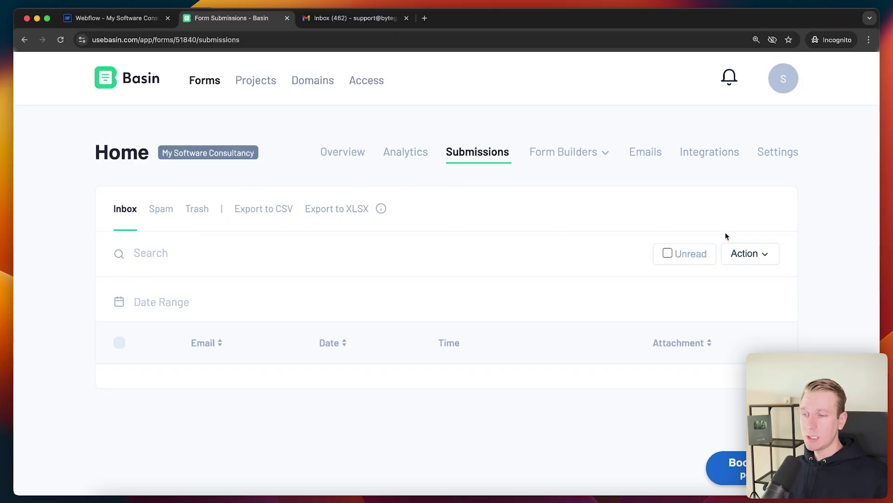
{"action": "left_click", "coordinate": [126, 19]}
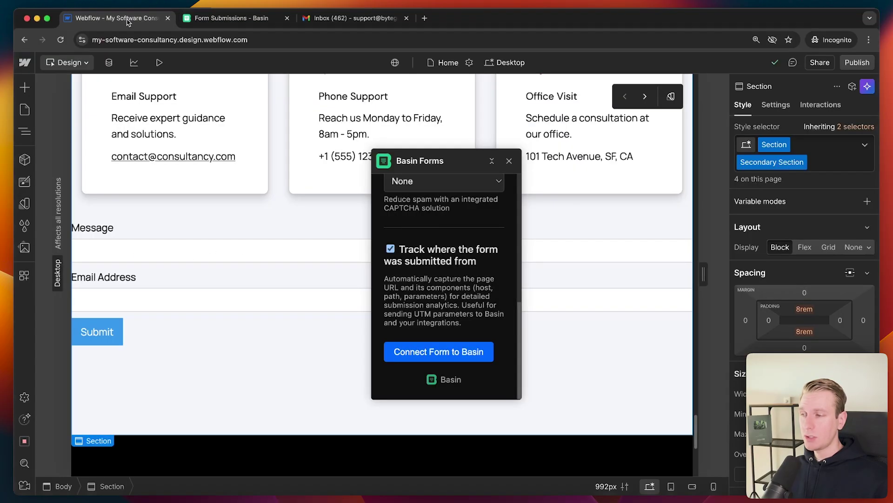
- Close the Basin Forms panel and publish the site to the selected domains
{"action": "left_click", "coordinate": [508, 162]}
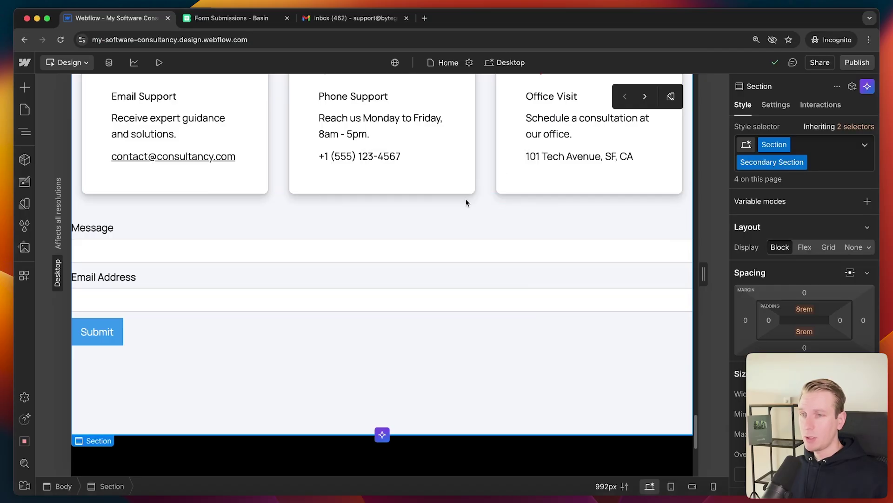
{"action": "left_click", "coordinate": [857, 66]}
{"action": "left_click", "coordinate": [789, 237]}
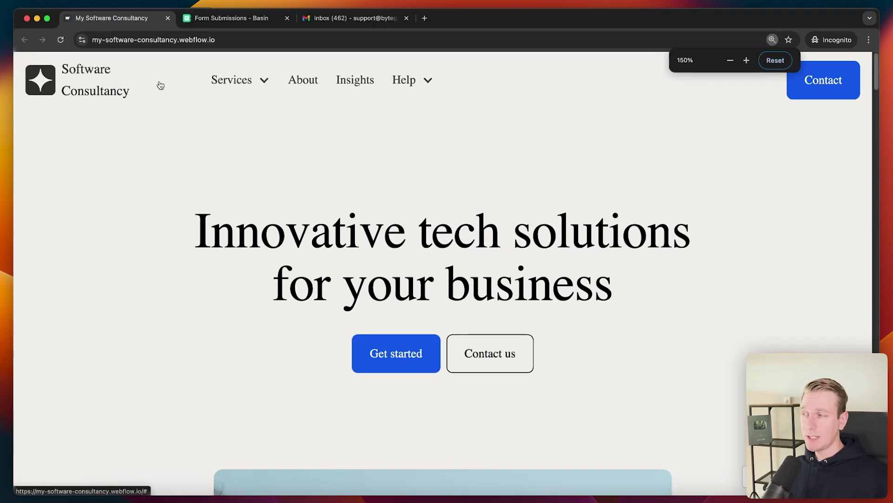
- Fill the contact form with the message 'Hi, I'm looking for some help with a new software project' and an email address
{"action": "scroll", "coordinate": [232, 216], "scroll_direction": "down", "scroll_amount": 15}
{"action": "scroll", "coordinate": [237, 242], "scroll_direction": "up", "scroll_amount": 4}
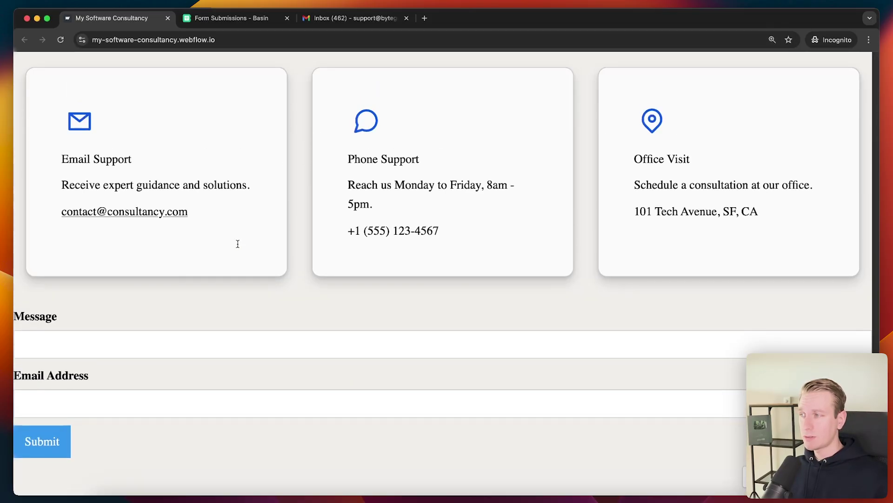
{"action": "left_click", "coordinate": [121, 349]}
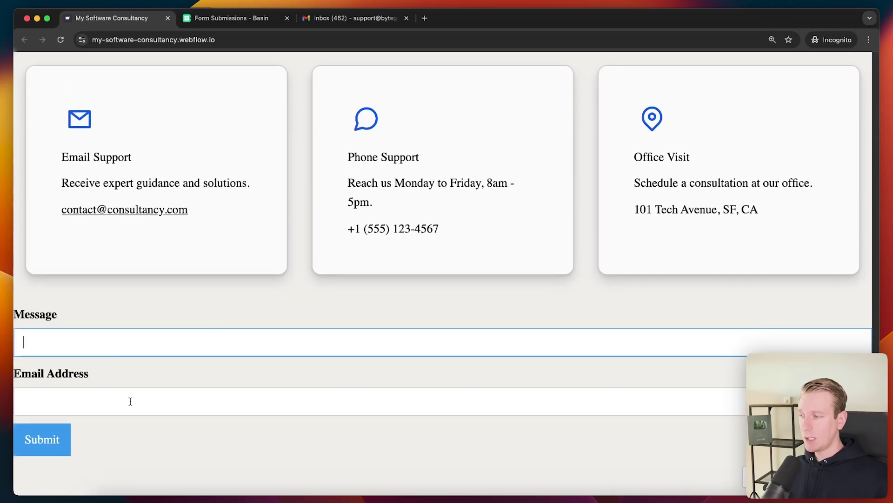
{"action": "type", "text": "Hi, I'm l"}
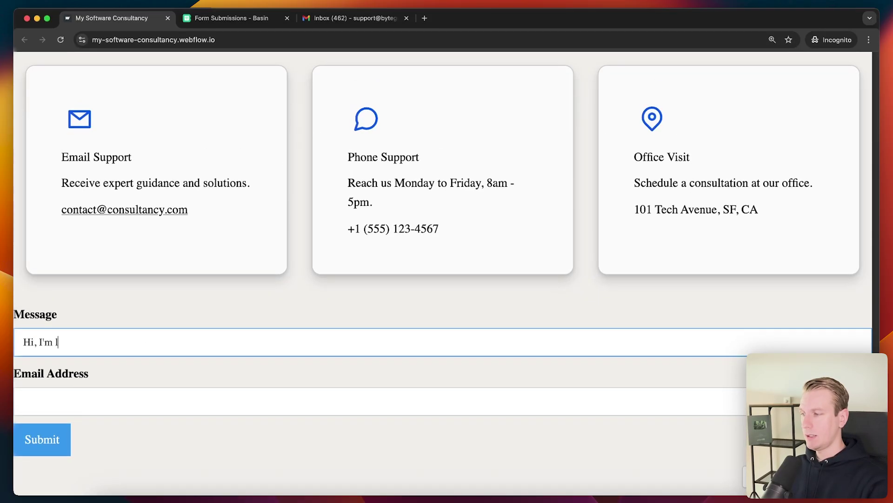
{"action": "type", "text": "ooking for some help with a "}
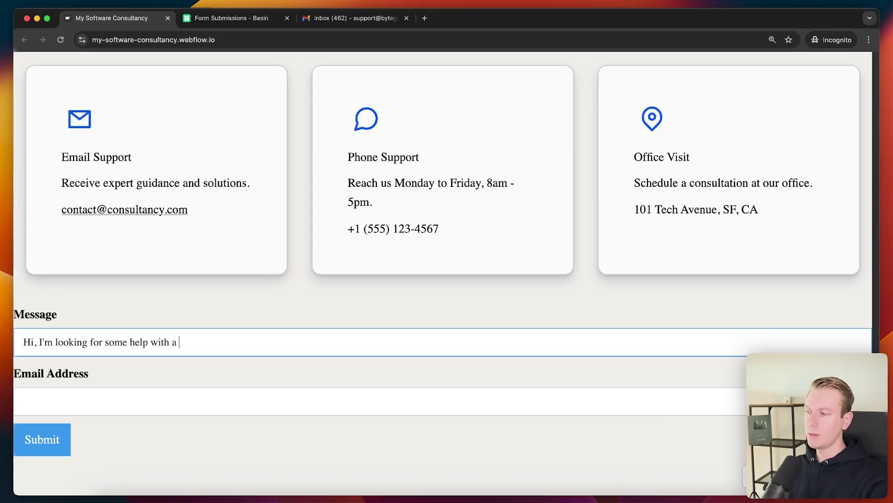
{"action": "type", "text": "new software project"}
{"action": "key", "text": "Tab"}
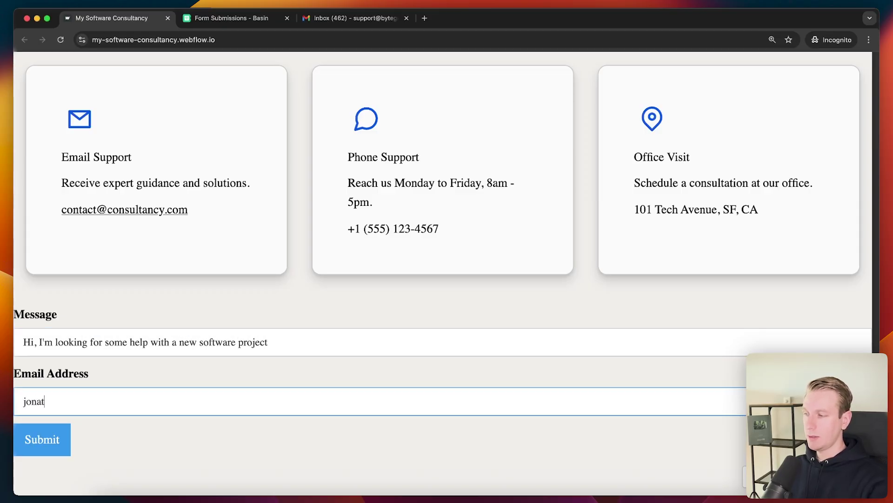
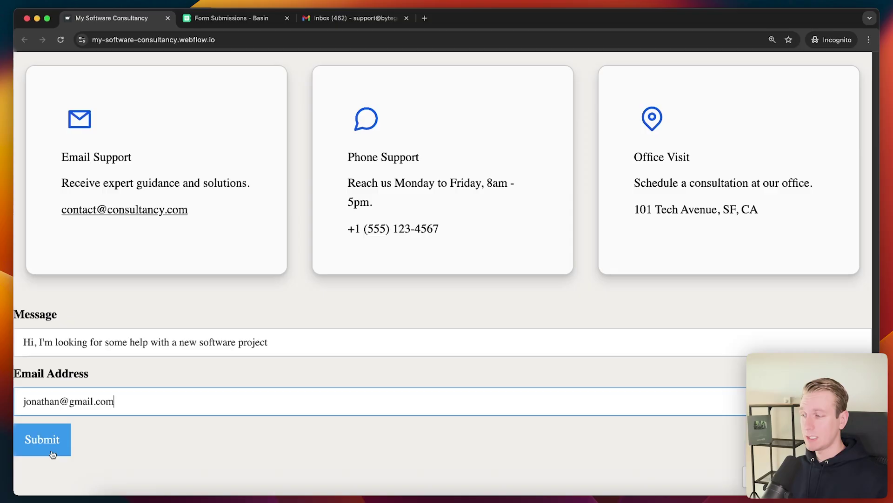
- Submit the enquiry and reload Basin's submissions page to show the new entry
{"action": "left_click", "coordinate": [53, 438]}
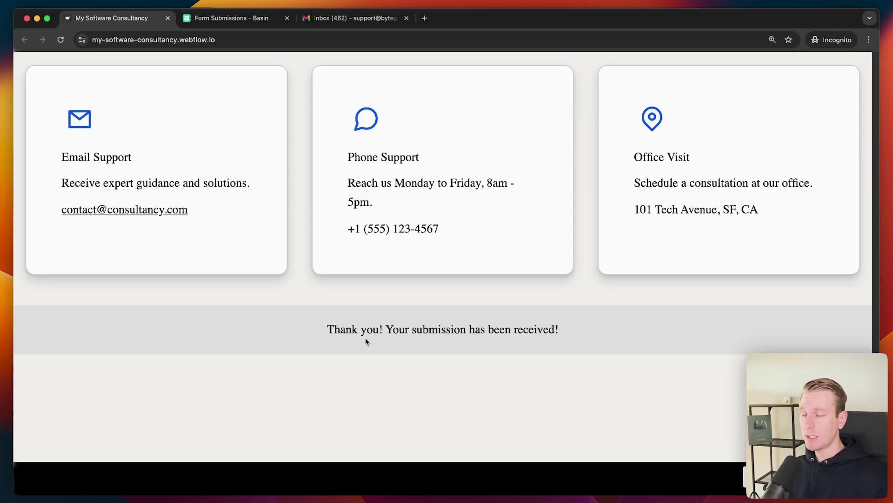
{"action": "left_click", "coordinate": [231, 18]}
{"action": "key", "text": "super+r"}
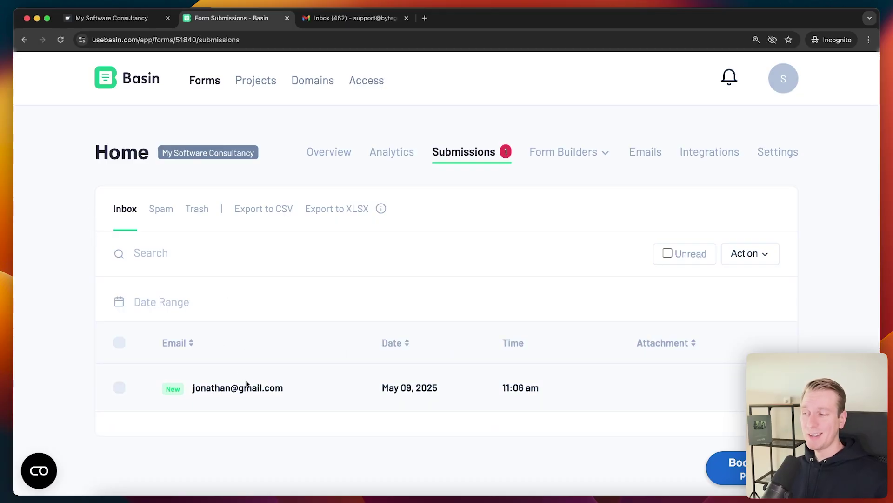
- Open the new test submission in Basin and scroll to its fields
{"action": "left_click", "coordinate": [234, 390]}
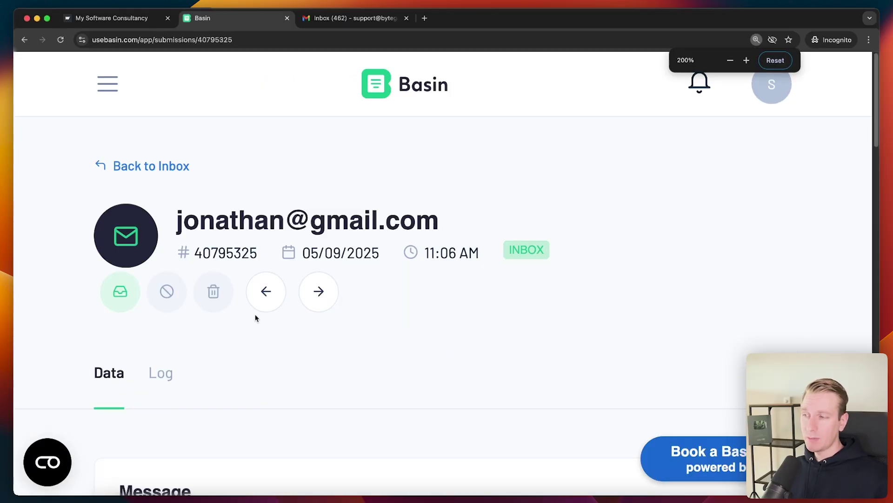
{"action": "scroll", "coordinate": [326, 343], "scroll_direction": "down", "scroll_amount": 5}
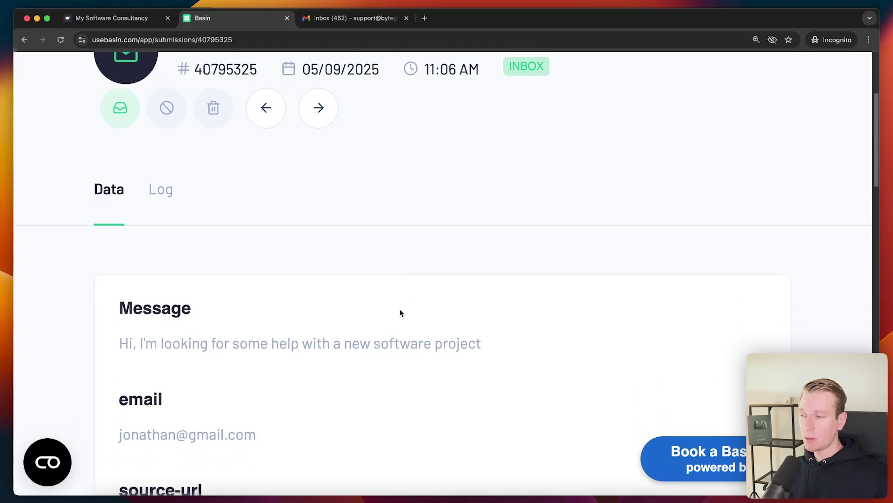
{"action": "scroll", "coordinate": [198, 309], "scroll_direction": "down", "scroll_amount": 2}
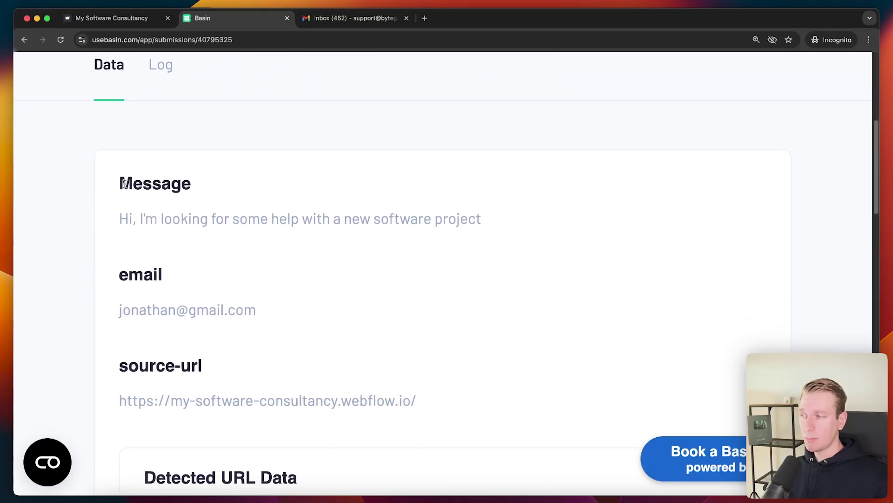
- Check the submission's Message, email address and source-url values
{"action": "left_click_drag", "start_coordinate": [119, 184], "coordinate": [131, 185]}
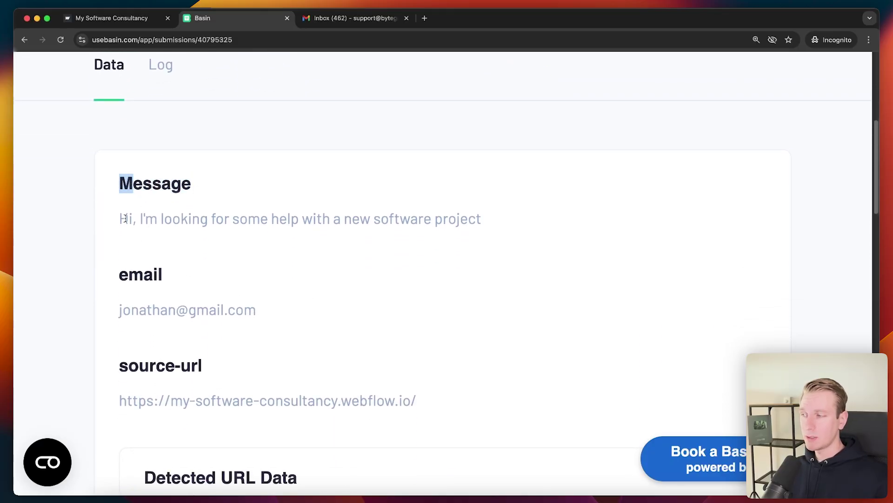
{"action": "left_click_drag", "start_coordinate": [126, 218], "coordinate": [494, 215]}
{"action": "left_click", "coordinate": [495, 215]}
{"action": "left_click_drag", "start_coordinate": [289, 309], "coordinate": [110, 315]}
{"action": "left_click", "coordinate": [295, 379]}
{"action": "left_click_drag", "start_coordinate": [204, 365], "coordinate": [117, 365]}
{"action": "left_click", "coordinate": [333, 402]}
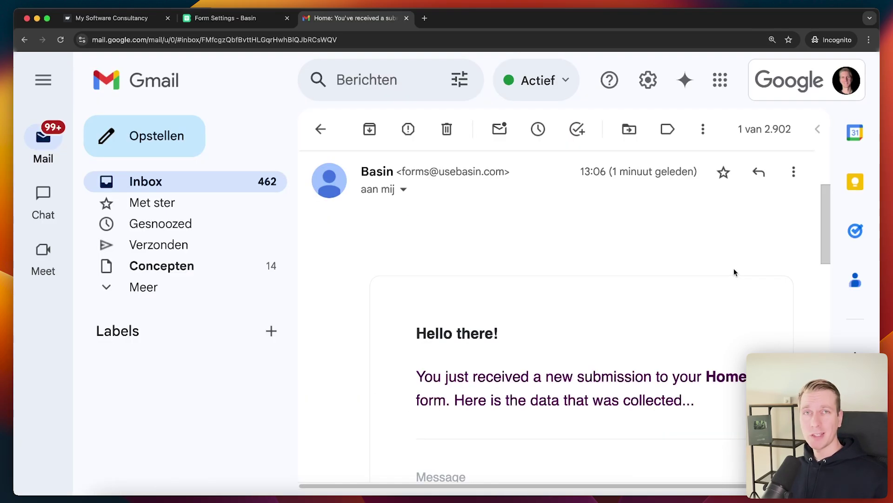
- Review the Message and email fields in Basin's notification email in Gmail
{"action": "scroll", "coordinate": [733, 274], "scroll_direction": "down", "scroll_amount": 3}
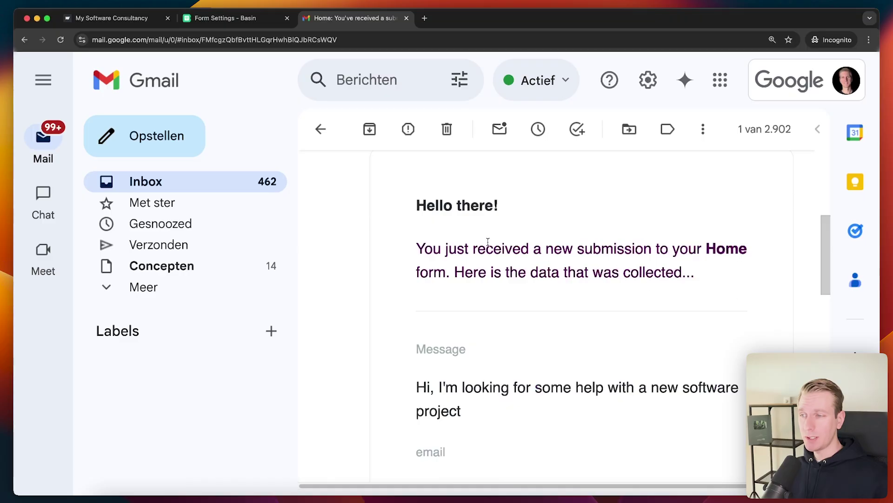
{"action": "scroll", "coordinate": [694, 262], "scroll_direction": "down", "scroll_amount": 3}
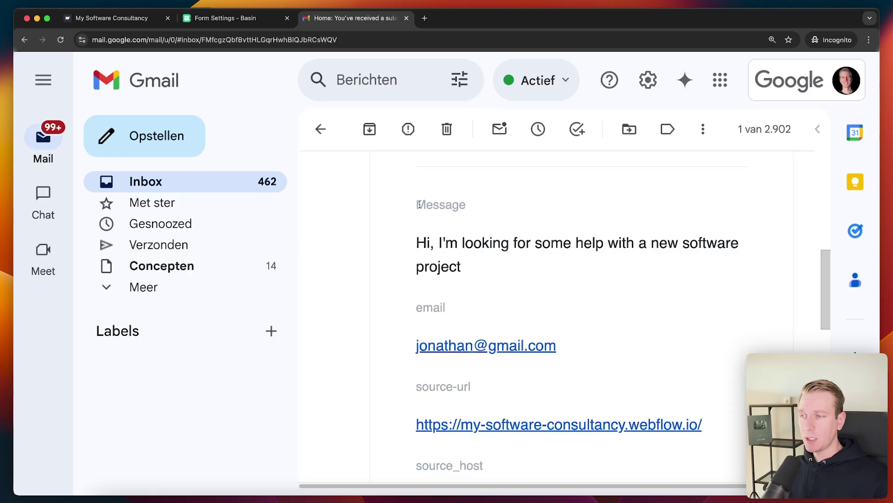
{"action": "left_click_drag", "start_coordinate": [419, 204], "coordinate": [475, 202]}
{"action": "left_click", "coordinate": [475, 203]}
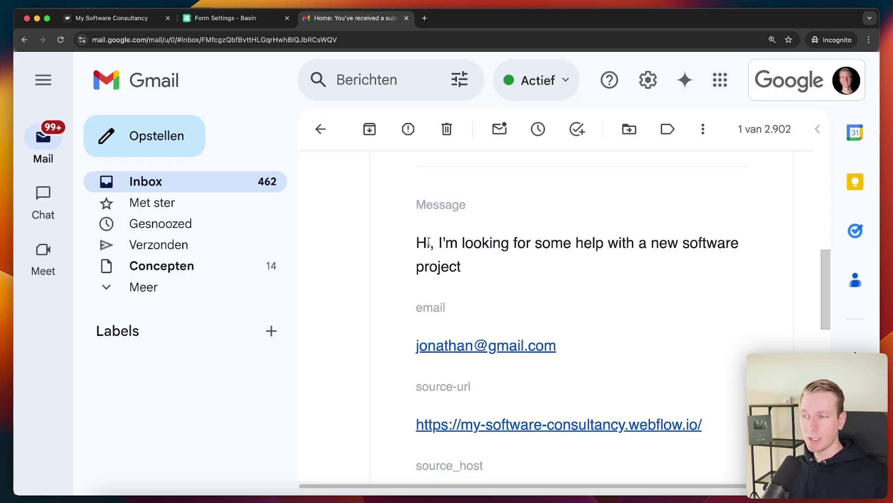
{"action": "left_click_drag", "start_coordinate": [467, 205], "coordinate": [393, 197]}
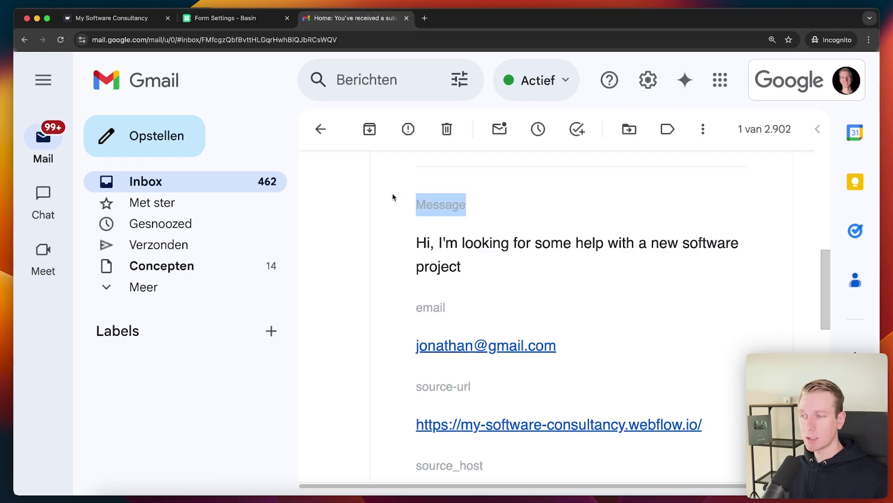
{"action": "double_click", "coordinate": [427, 307]}
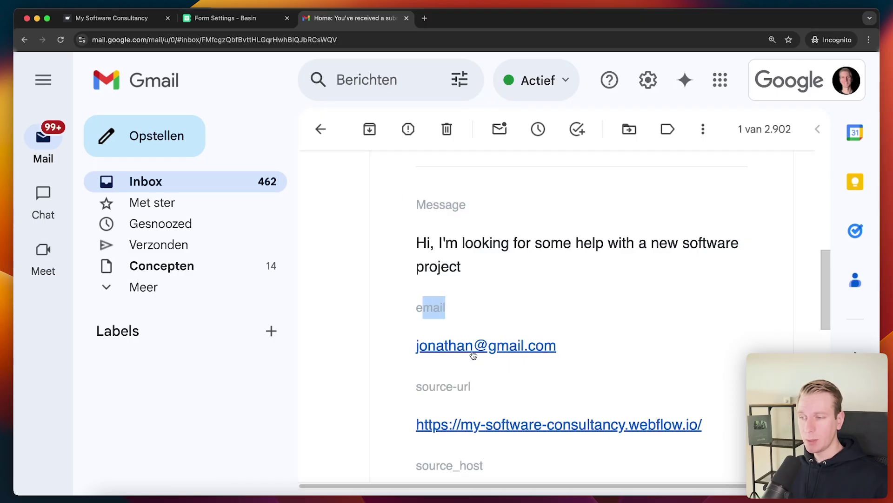
- Go back to Basin's Notification Email settings and zoom the page in
{"action": "key", "text": "super+1"}
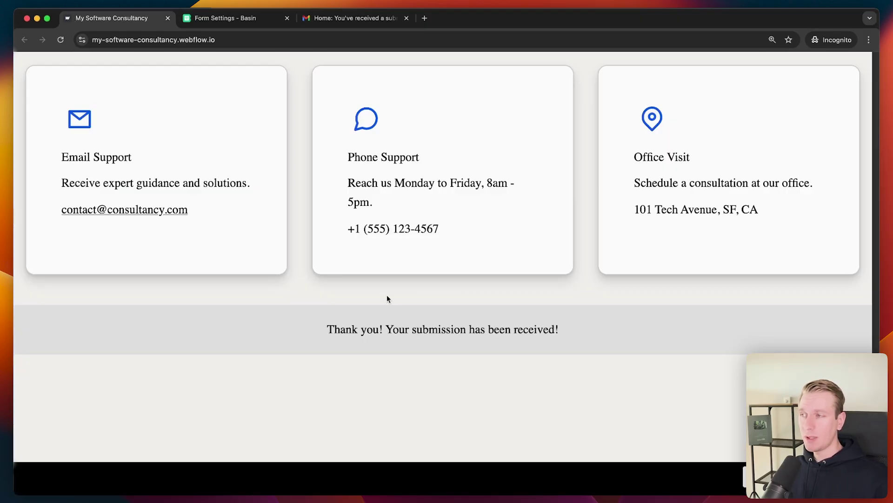
{"action": "key", "text": "super+2"}
{"action": "key", "text": "super+equal"}
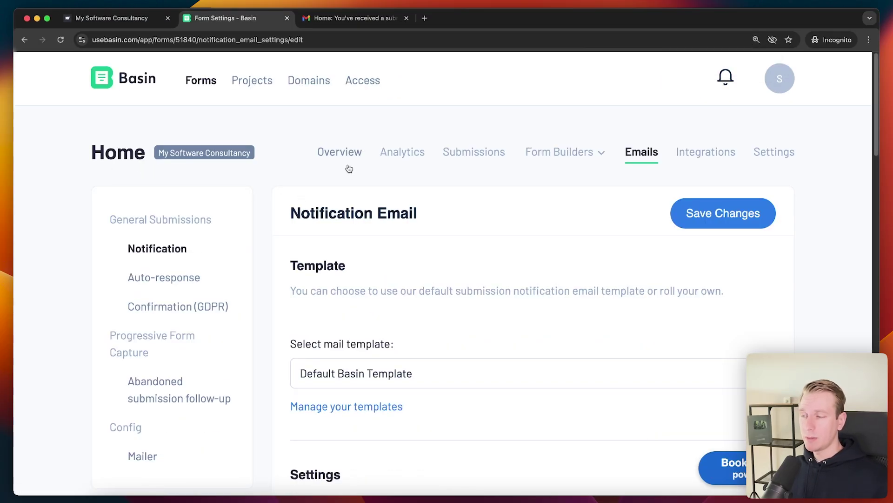
{"action": "left_click", "coordinate": [343, 154]}
{"action": "left_click", "coordinate": [400, 163]}
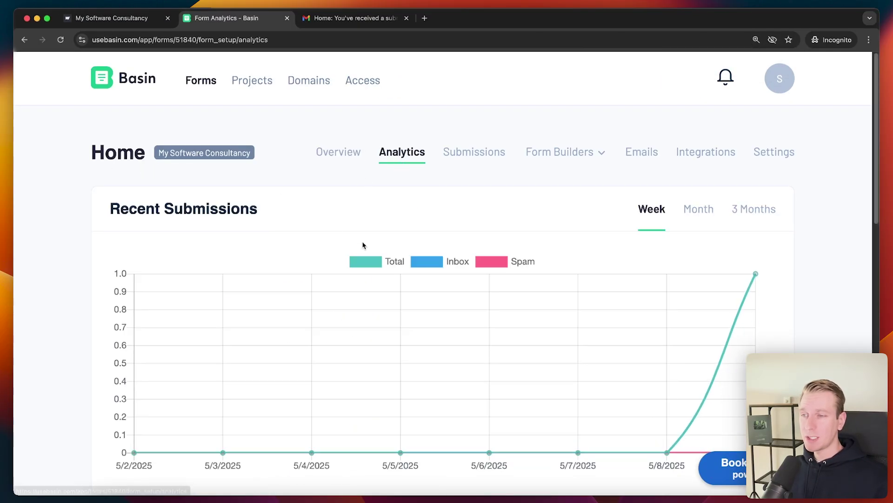
{"action": "scroll", "coordinate": [363, 244], "scroll_direction": "down", "scroll_amount": 8}
{"action": "scroll", "coordinate": [492, 328], "scroll_direction": "up", "scroll_amount": 8}
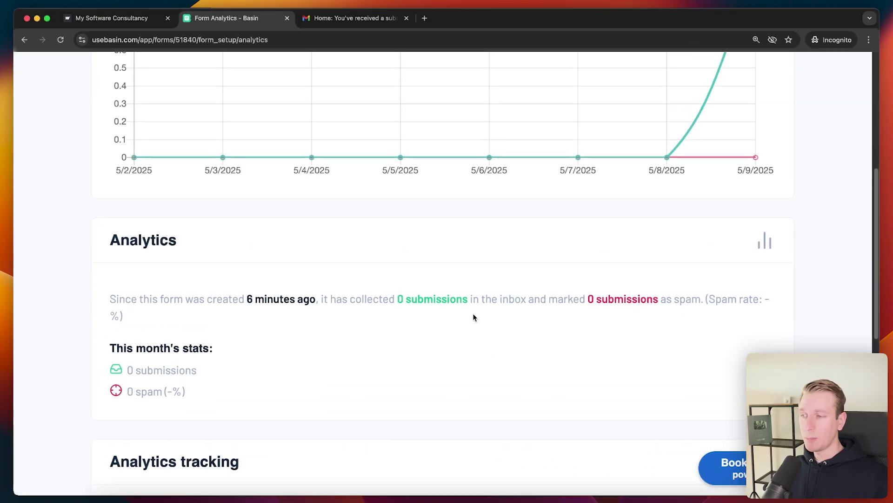
{"action": "left_click", "coordinate": [474, 151]}
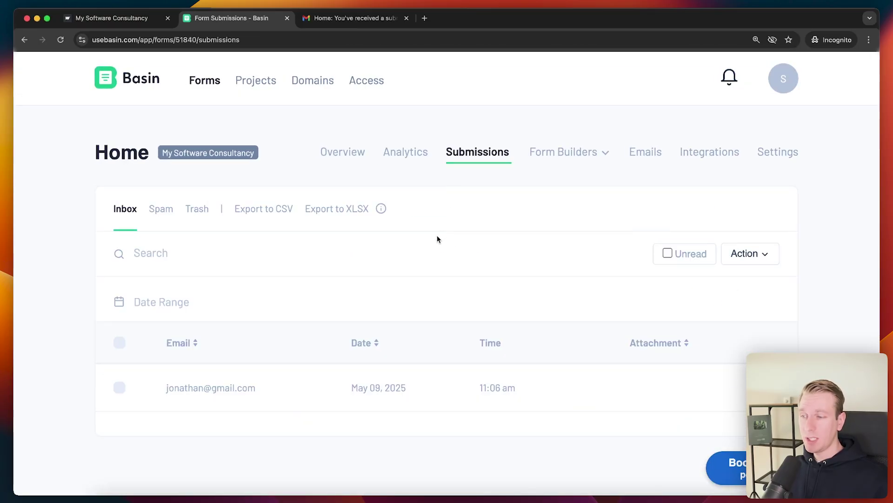
{"action": "left_click", "coordinate": [158, 213]}
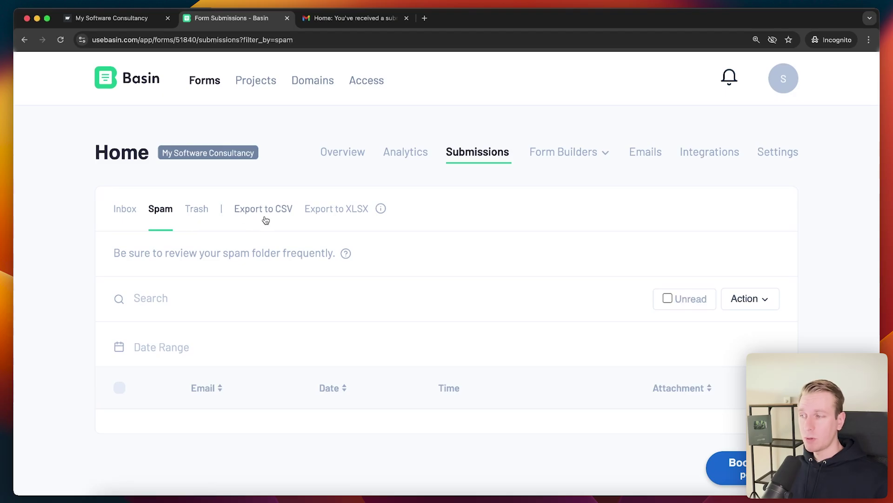
{"action": "mouse_move", "coordinate": [563, 152]}
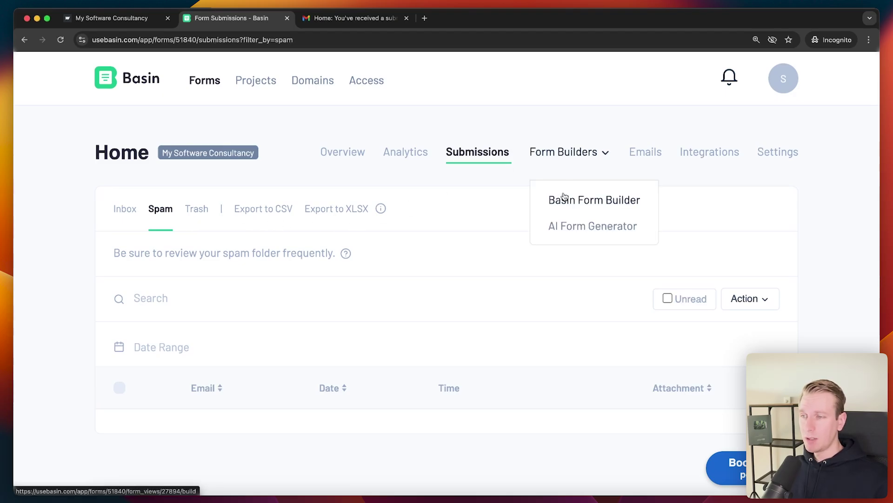
{"action": "left_click", "coordinate": [558, 199]}
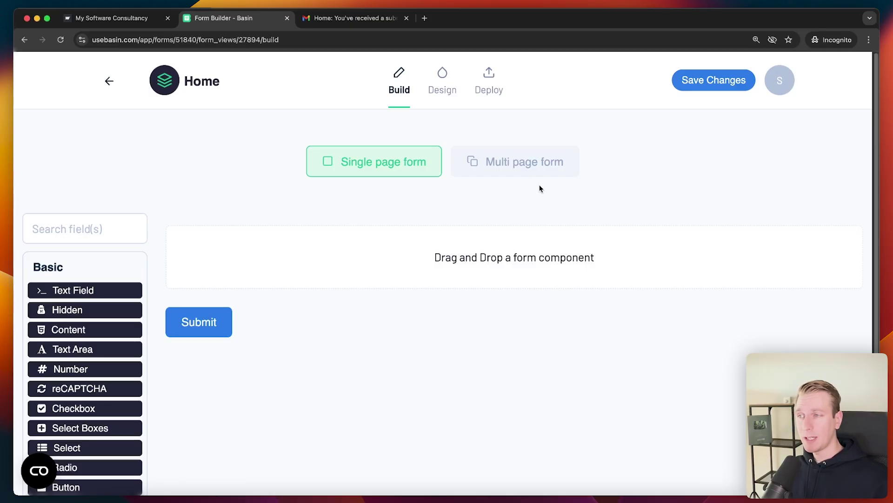
{"action": "left_click", "coordinate": [110, 82]}
{"action": "mouse_move", "coordinate": [563, 151]}
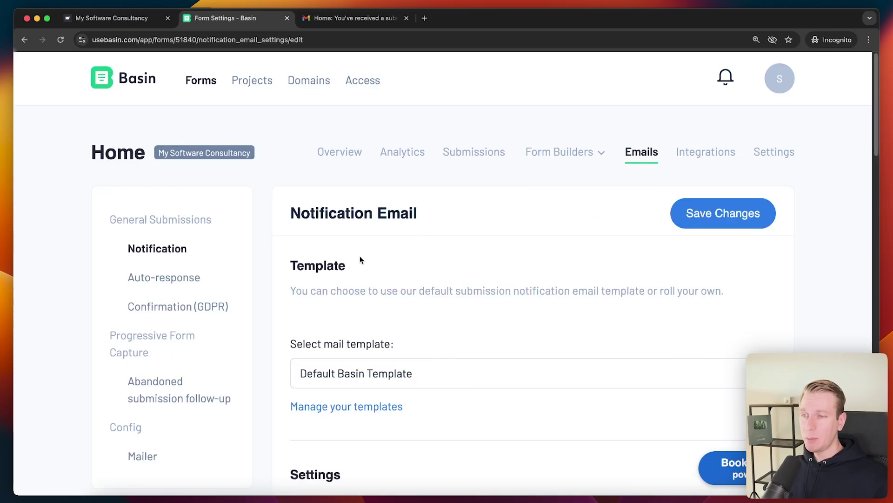
- Review the Home form's Notification Email options, then open its Auto-response Email settings
{"action": "scroll", "coordinate": [362, 256], "scroll_direction": "down", "scroll_amount": 2}
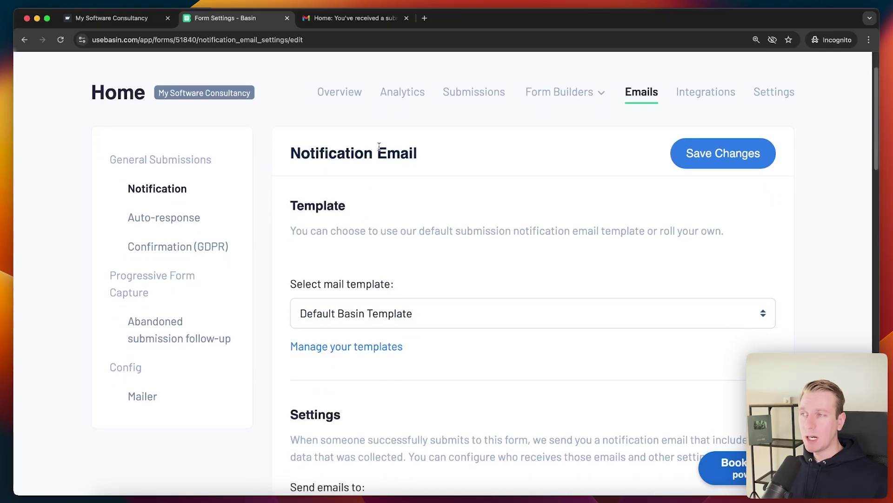
{"action": "scroll", "coordinate": [352, 167], "scroll_direction": "down", "scroll_amount": 3}
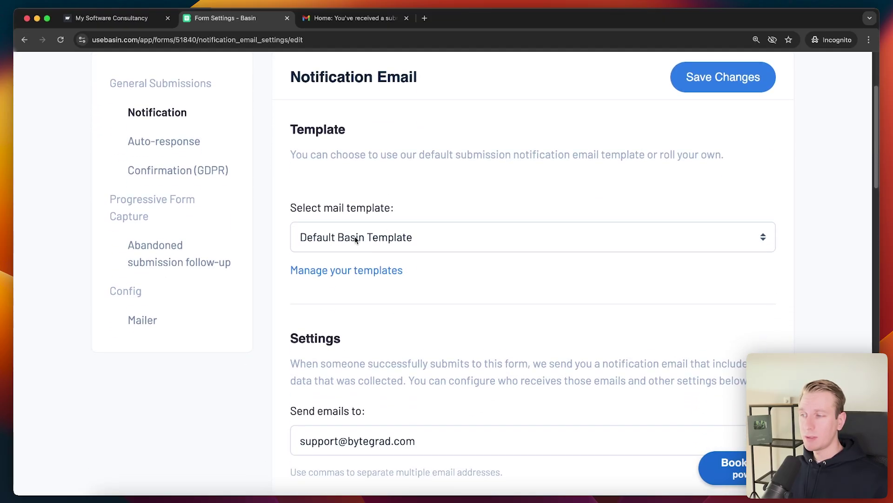
{"action": "scroll", "coordinate": [418, 239], "scroll_direction": "down", "scroll_amount": 4}
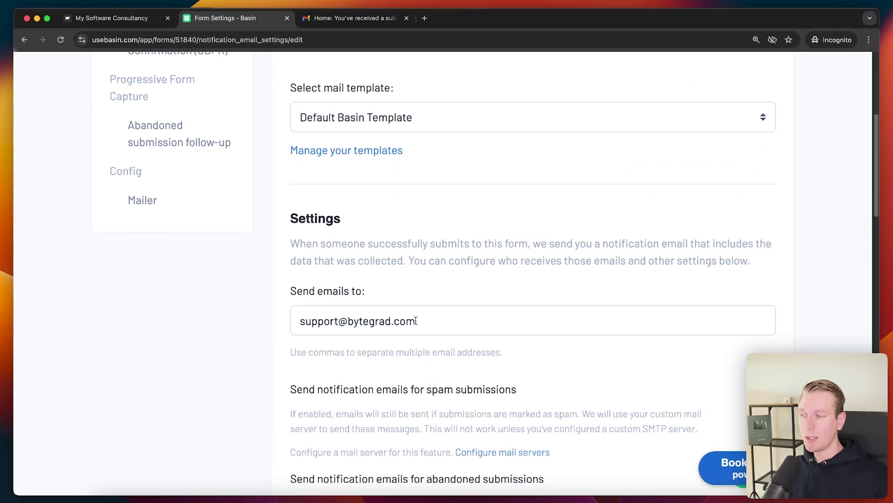
{"action": "scroll", "coordinate": [431, 321], "scroll_direction": "down", "scroll_amount": 4}
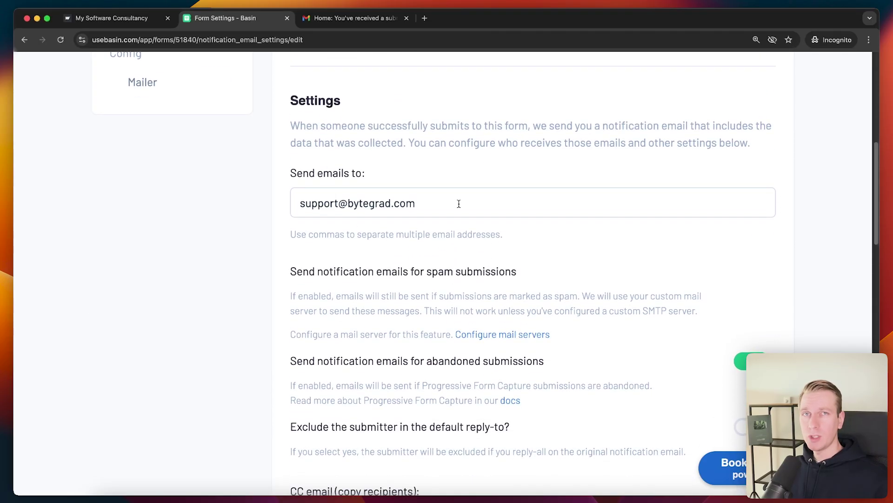
{"action": "scroll", "coordinate": [261, 244], "scroll_direction": "down", "scroll_amount": 9}
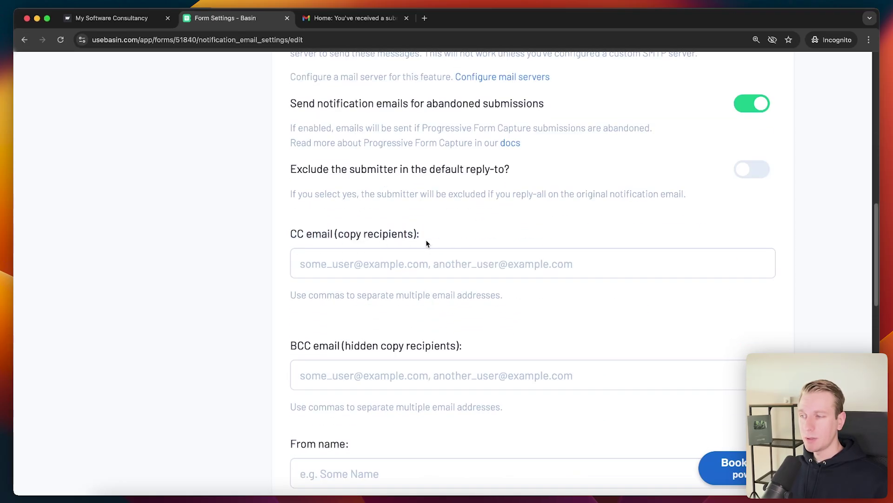
{"action": "scroll", "coordinate": [326, 242], "scroll_direction": "down", "scroll_amount": 11}
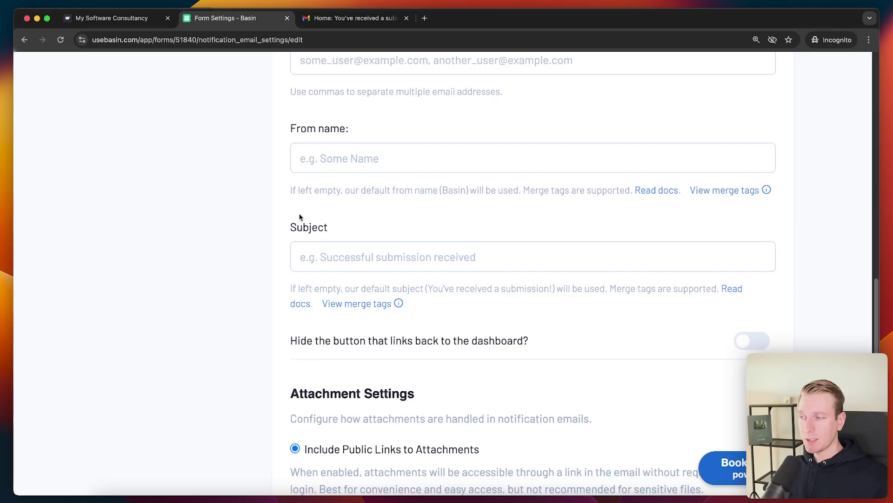
{"action": "scroll", "coordinate": [246, 266], "scroll_direction": "down", "scroll_amount": 7}
{"action": "scroll", "coordinate": [335, 223], "scroll_direction": "down", "scroll_amount": 7}
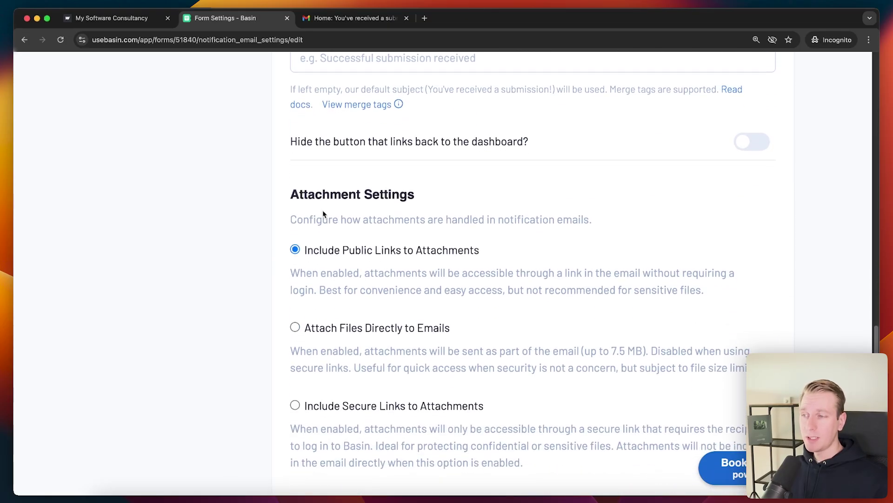
{"action": "scroll", "coordinate": [260, 237], "scroll_direction": "down", "scroll_amount": 4}
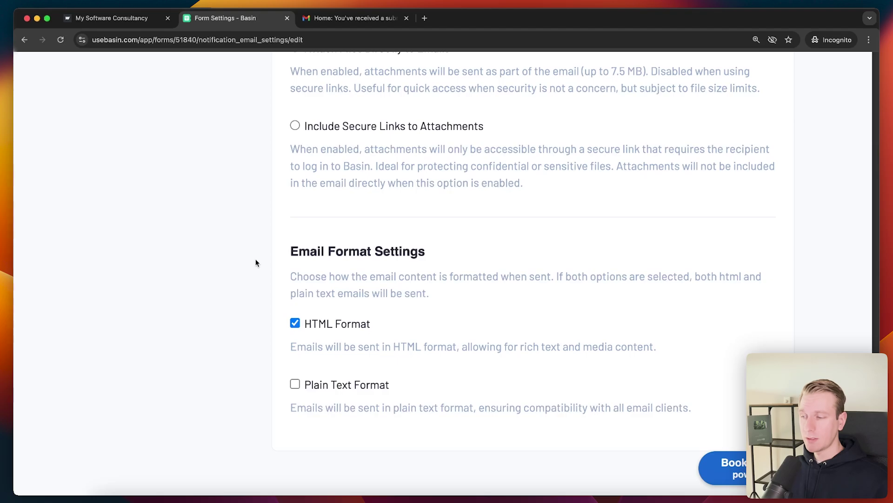
{"action": "scroll", "coordinate": [257, 263], "scroll_direction": "up", "scroll_amount": 15}
{"action": "left_click", "coordinate": [165, 262]}
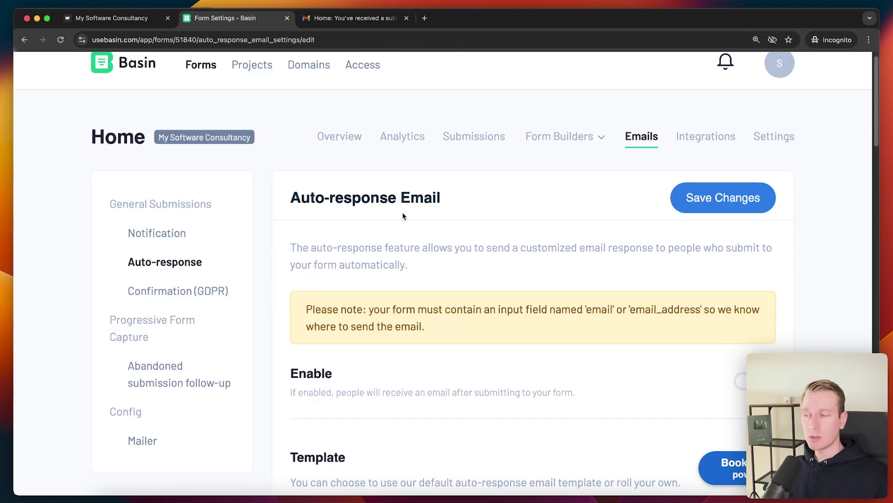
- Check the site's submission-received thank-you message, then return to Basin's auto-response settings
{"action": "left_click", "coordinate": [111, 17]}
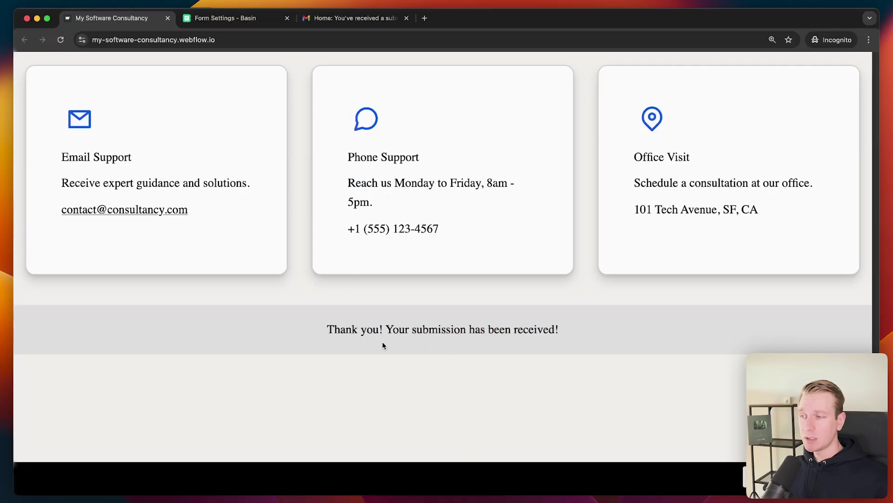
{"action": "left_click_drag", "start_coordinate": [332, 340], "coordinate": [607, 351]}
{"action": "left_click", "coordinate": [606, 352]}
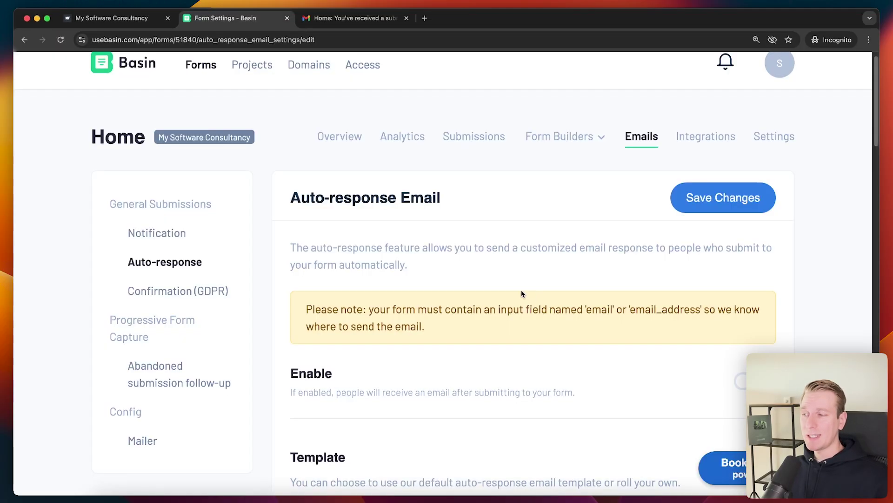
{"action": "left_click", "coordinate": [254, 19]}
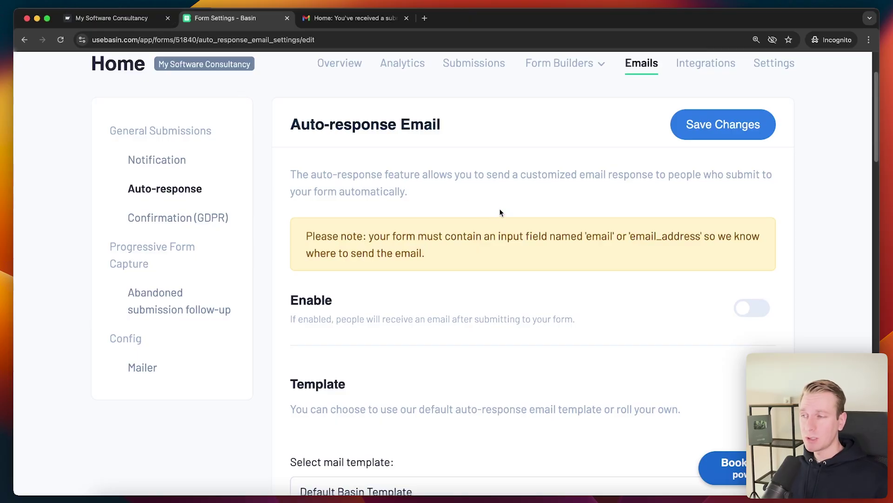
- Review the auto-response options, including the Sender email (reply-to), then open Mailer Settings
{"action": "scroll", "coordinate": [628, 228], "scroll_direction": "down", "scroll_amount": 2}
{"action": "scroll", "coordinate": [507, 153], "scroll_direction": "down", "scroll_amount": 15}
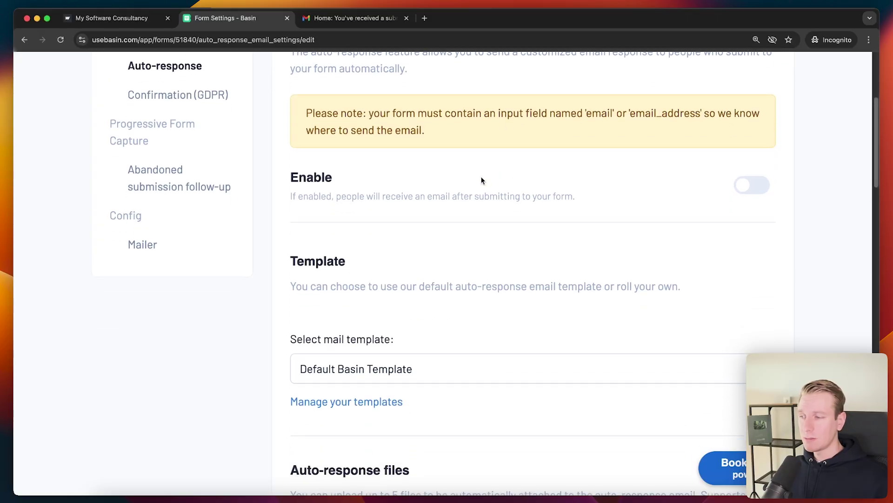
{"action": "scroll", "coordinate": [251, 223], "scroll_direction": "down", "scroll_amount": 8}
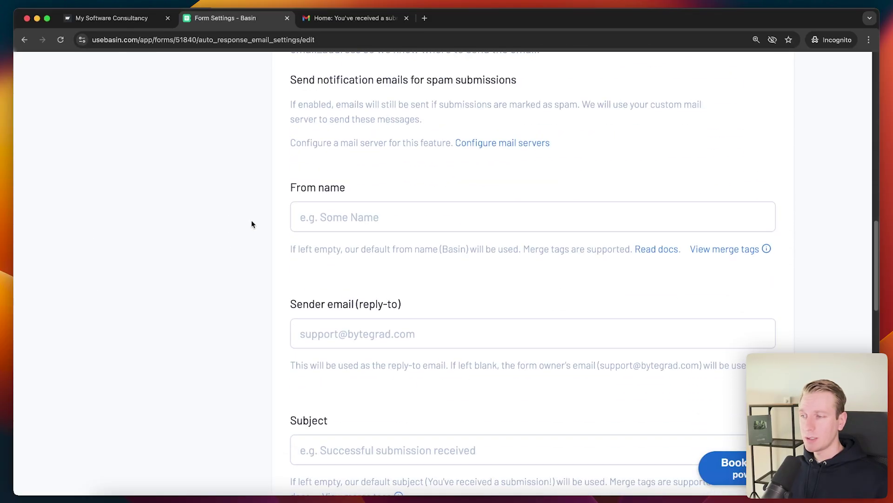
{"action": "triple_click", "coordinate": [399, 245]}
{"action": "left_click", "coordinate": [401, 244]}
{"action": "scroll", "coordinate": [281, 237], "scroll_direction": "down", "scroll_amount": 9}
{"action": "scroll", "coordinate": [274, 239], "scroll_direction": "down", "scroll_amount": 3}
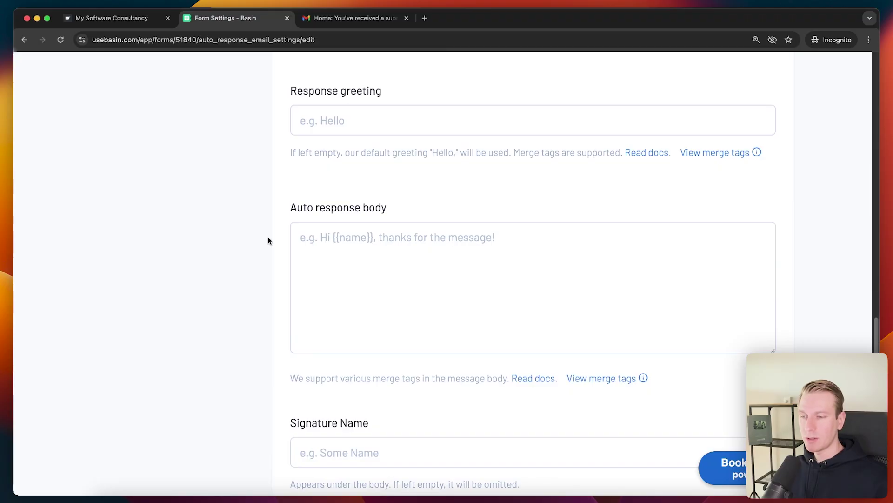
{"action": "scroll", "coordinate": [269, 239], "scroll_direction": "up", "scroll_amount": 5}
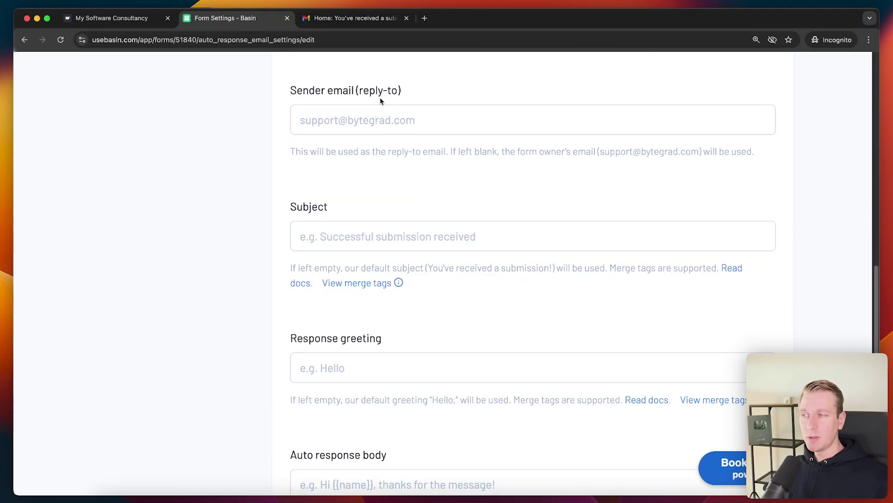
{"action": "scroll", "coordinate": [241, 144], "scroll_direction": "down", "scroll_amount": 5}
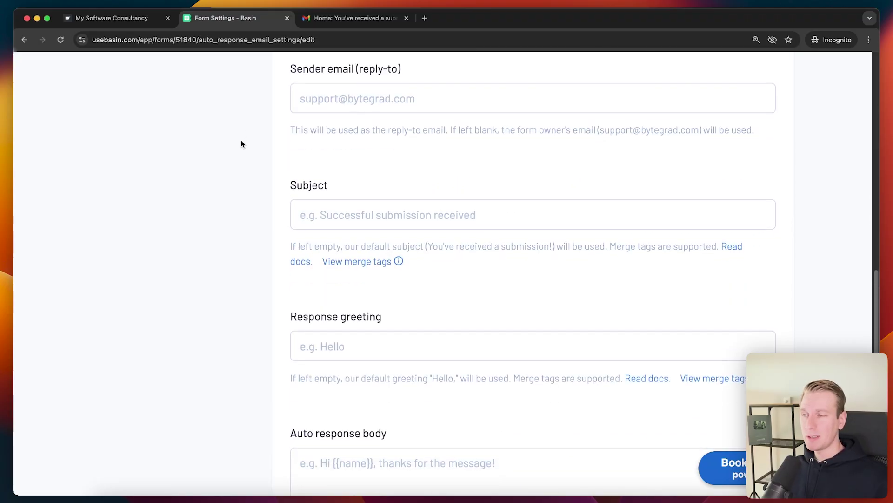
{"action": "scroll", "coordinate": [326, 135], "scroll_direction": "down", "scroll_amount": 4}
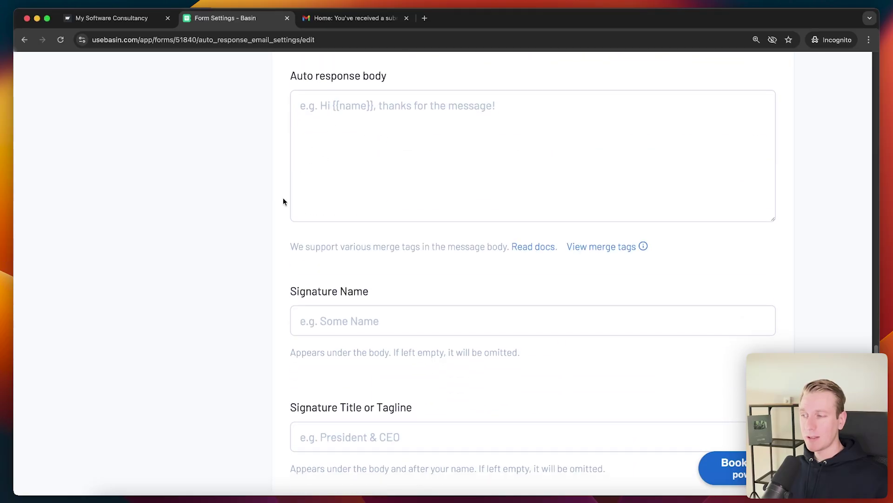
{"action": "scroll", "coordinate": [283, 199], "scroll_direction": "up", "scroll_amount": 15}
{"action": "scroll", "coordinate": [277, 209], "scroll_direction": "up", "scroll_amount": 10}
{"action": "left_click", "coordinate": [142, 374]}
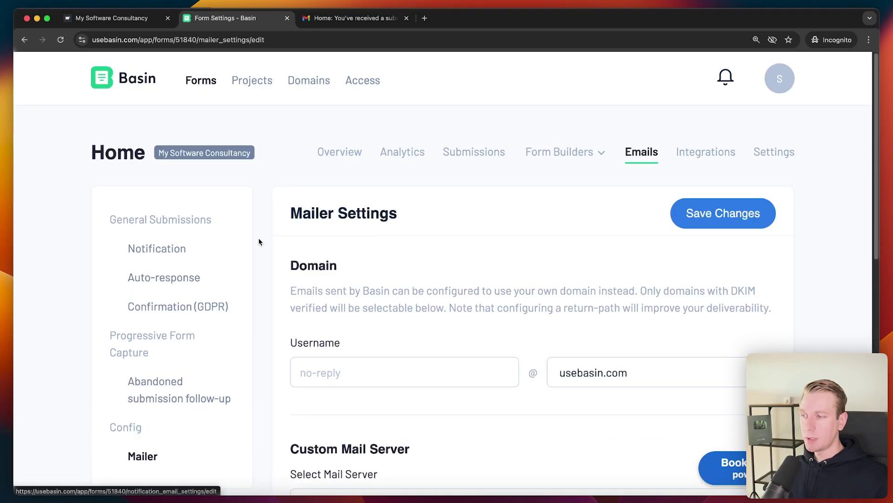
- Browse the Integrations options and read how Slack forwards submissions to a channel
{"action": "left_click", "coordinate": [704, 152]}
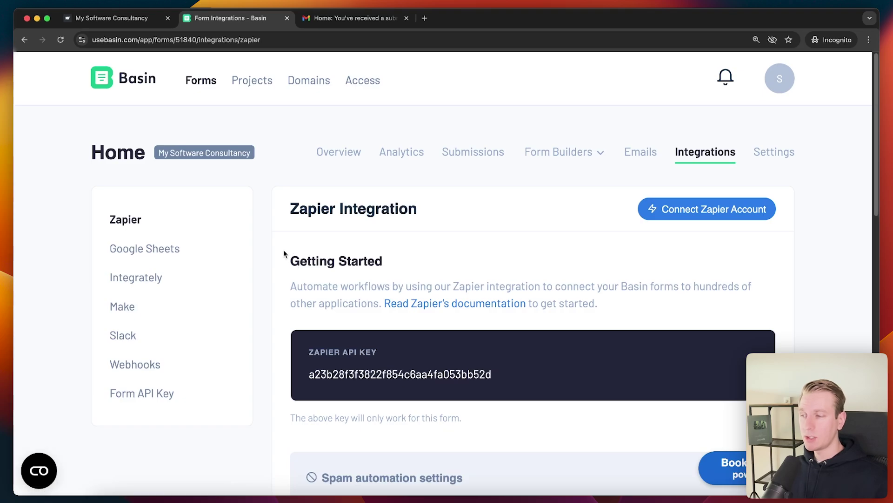
{"action": "scroll", "coordinate": [251, 237], "scroll_direction": "down", "scroll_amount": 2}
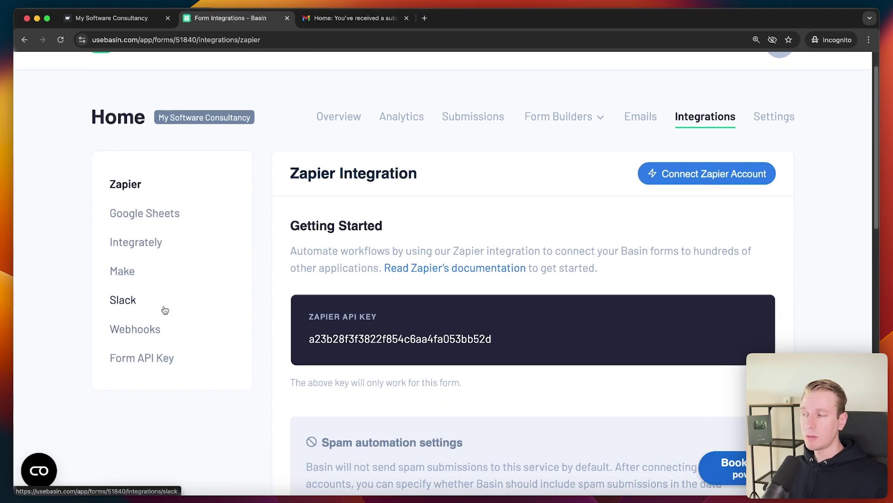
{"action": "left_click", "coordinate": [125, 298]}
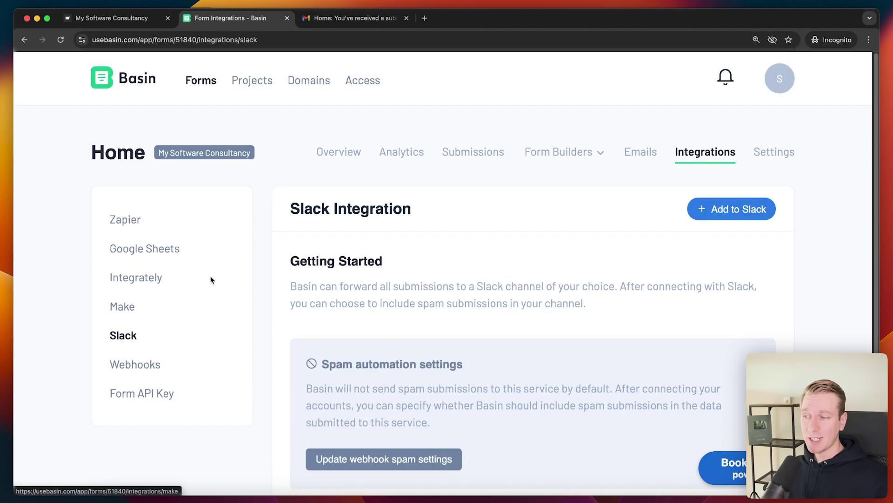
{"action": "scroll", "coordinate": [260, 275], "scroll_direction": "down", "scroll_amount": 2}
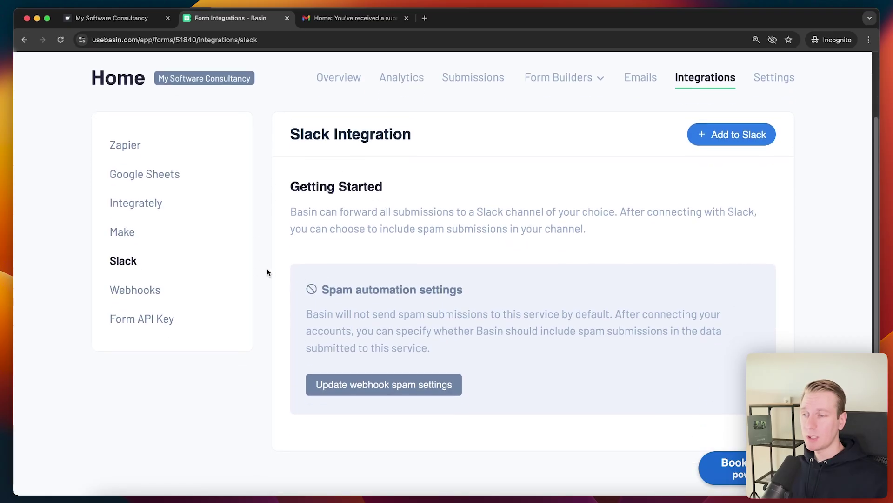
{"action": "left_click_drag", "start_coordinate": [290, 222], "coordinate": [619, 224]}
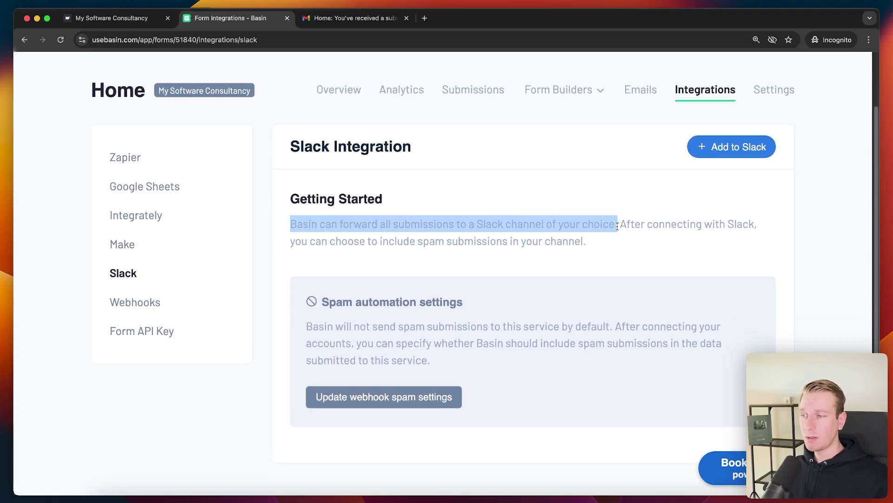
{"action": "left_click", "coordinate": [619, 225]}
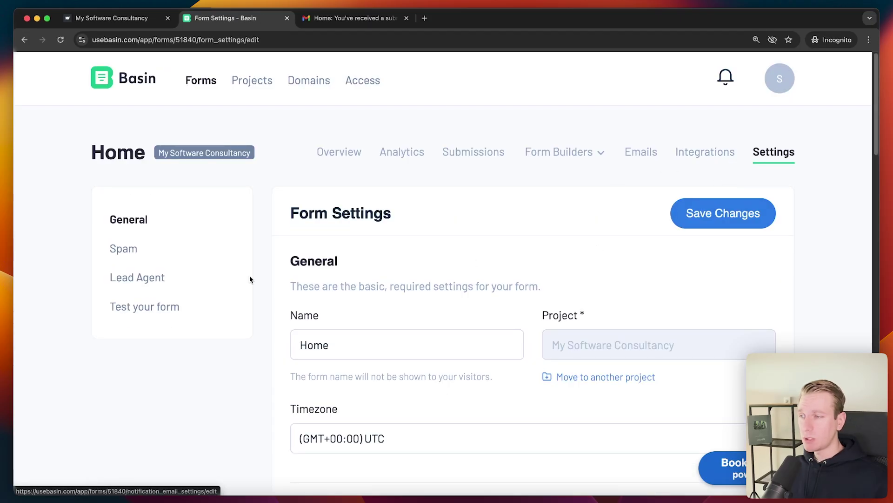
- Review the Data Retention settings and the GPT-4o lead score description in Lead Agent
{"action": "scroll", "coordinate": [264, 327], "scroll_direction": "down", "scroll_amount": 20}
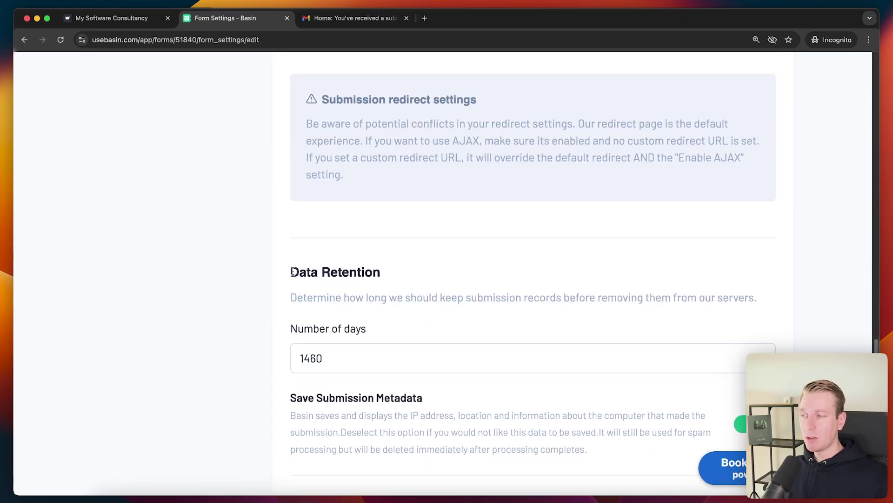
{"action": "left_click_drag", "start_coordinate": [290, 271], "coordinate": [386, 268]}
{"action": "left_click", "coordinate": [335, 359]}
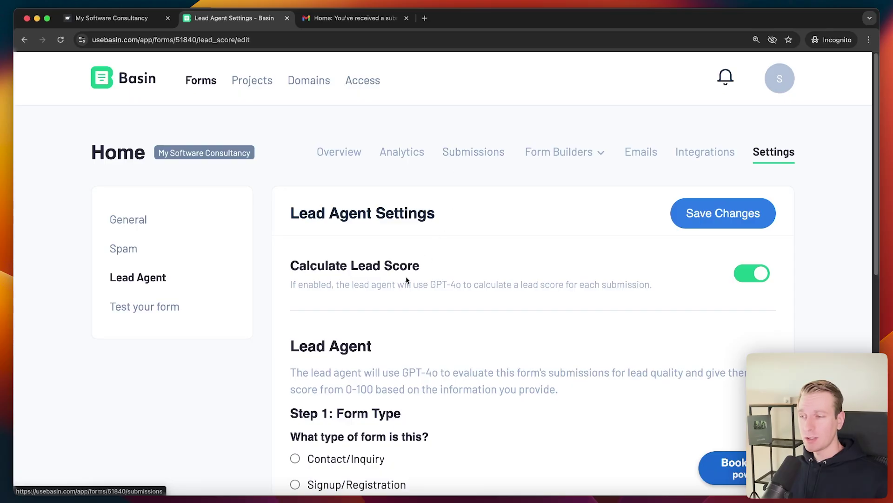
{"action": "left_click_drag", "start_coordinate": [437, 285], "coordinate": [461, 286]}
{"action": "left_click", "coordinate": [456, 293]}
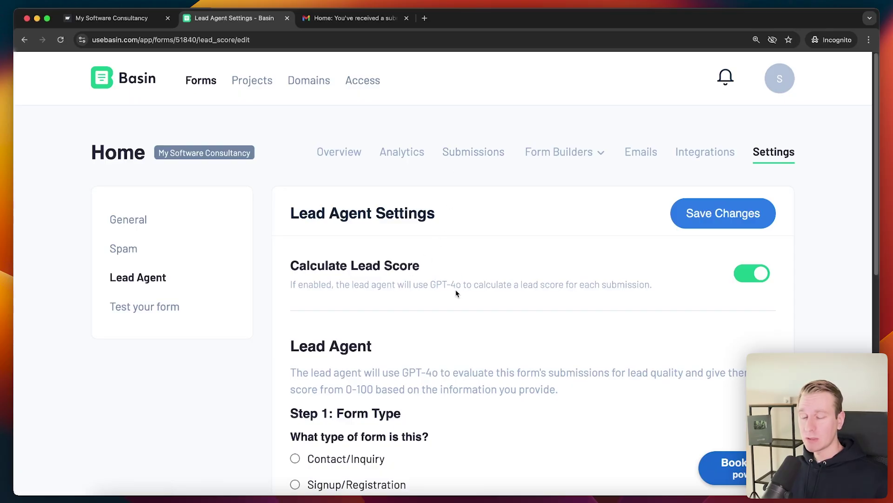
{"action": "scroll", "coordinate": [461, 283], "scroll_direction": "down", "scroll_amount": 1}
{"action": "scroll", "coordinate": [396, 171], "scroll_direction": "up", "scroll_amount": 1}
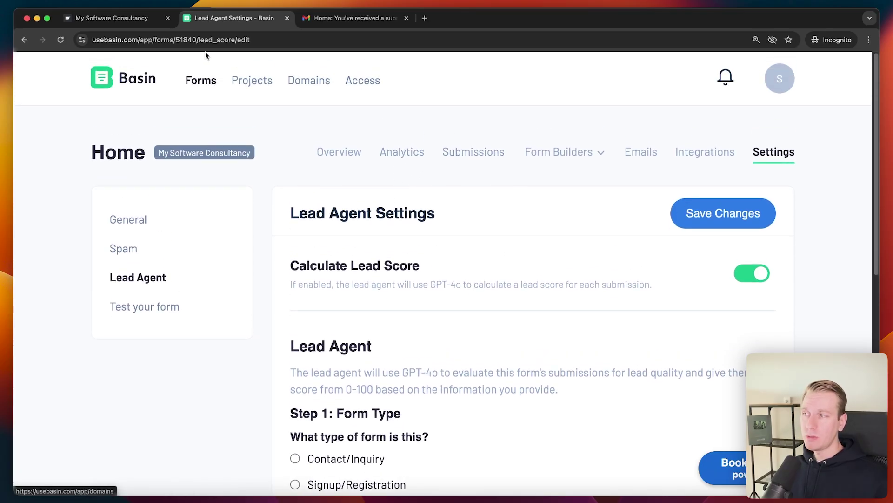
- Reload the consultancy site for an empty contact form, then return to Lead Agent settings
{"action": "left_click", "coordinate": [155, 31]}
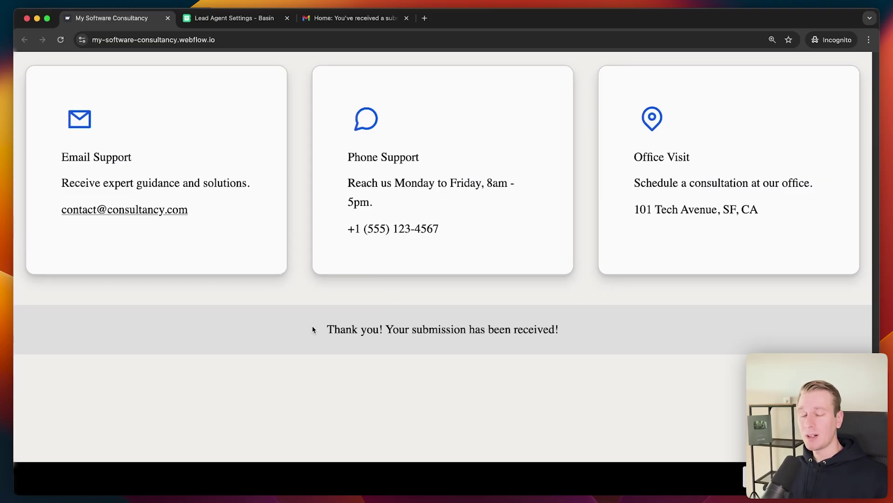
{"action": "left_click", "coordinate": [235, 21]}
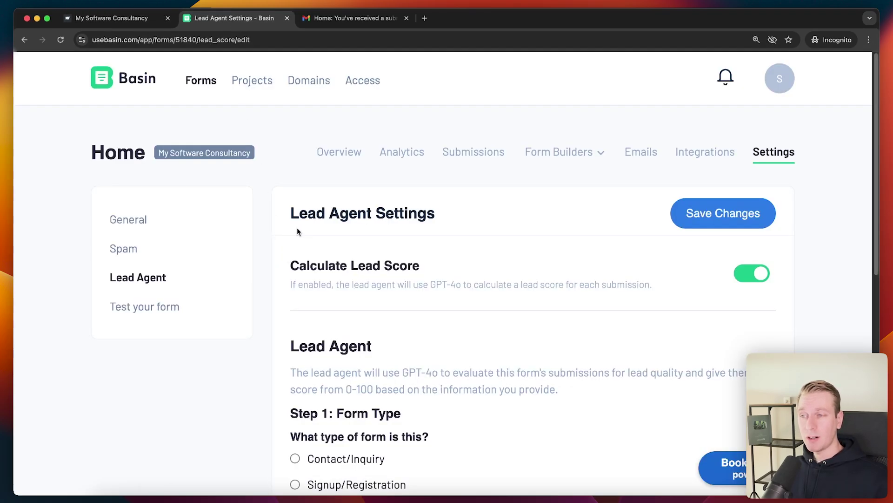
{"action": "key", "text": "ctrl+shift+Tab"}
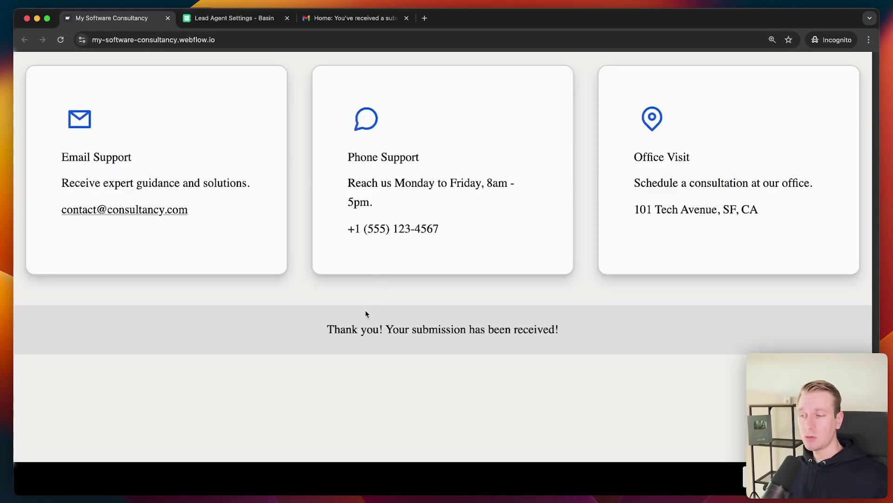
{"action": "key", "text": "ctrl+Tab"}
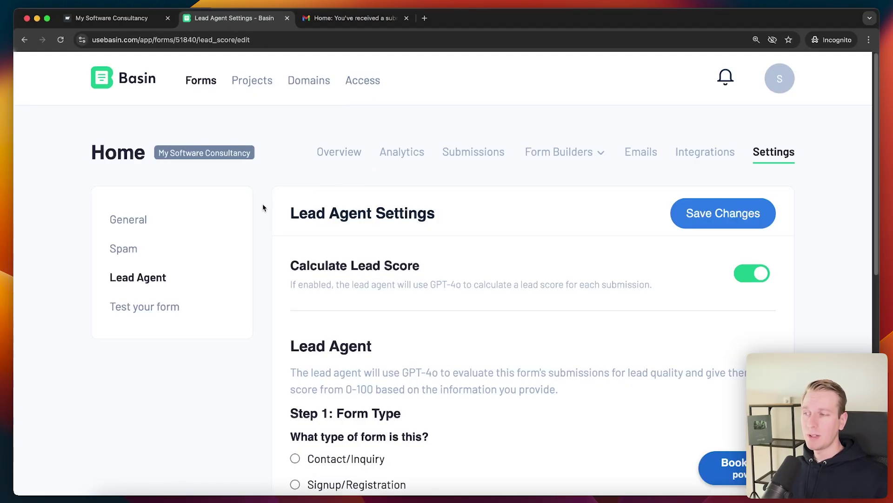
{"action": "scroll", "coordinate": [264, 219], "scroll_direction": "down", "scroll_amount": 1}
{"action": "scroll", "coordinate": [262, 246], "scroll_direction": "down", "scroll_amount": 3}
{"action": "scroll", "coordinate": [262, 246], "scroll_direction": "up", "scroll_amount": 1}
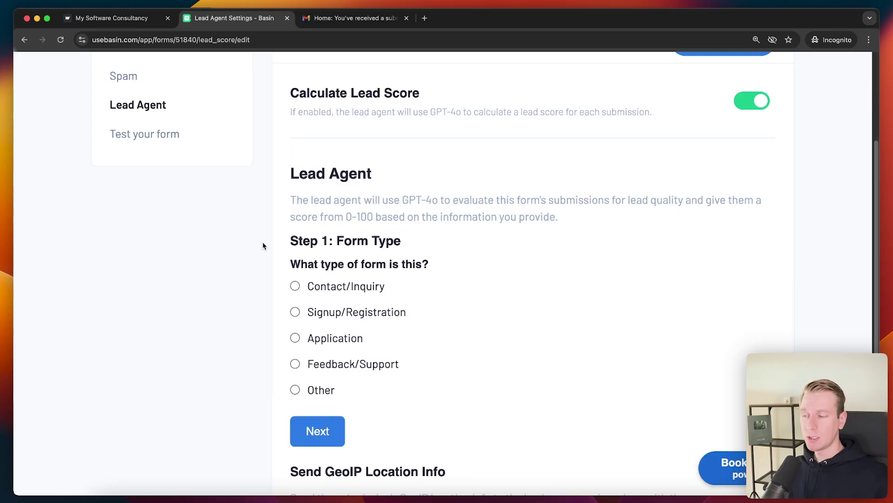
{"action": "key", "text": "ctrl+shift+Tab"}
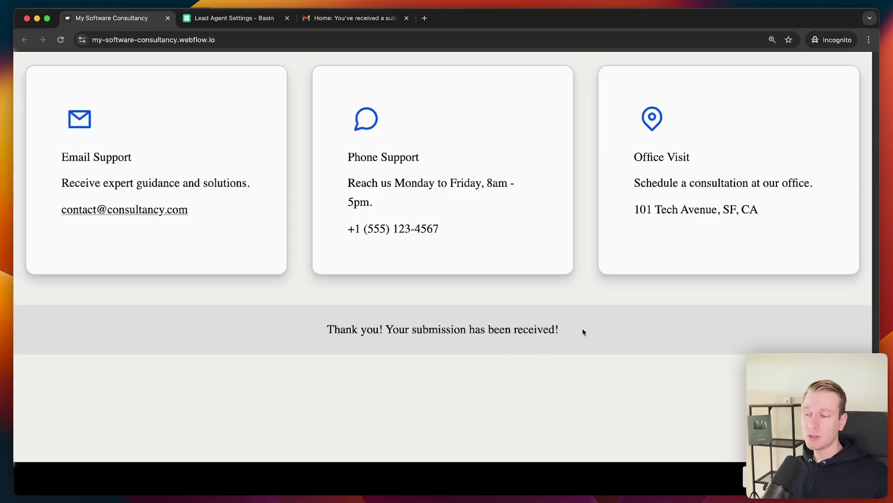
{"action": "key", "text": "super+r"}
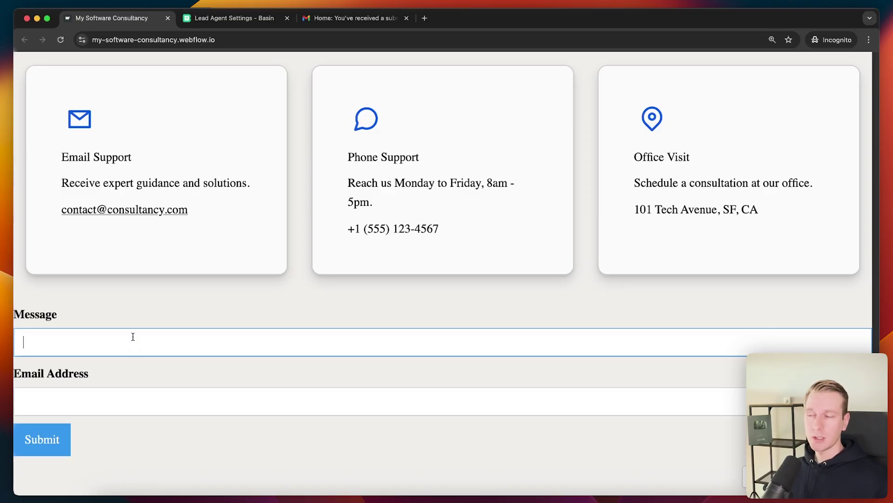
{"action": "left_click", "coordinate": [240, 18]}
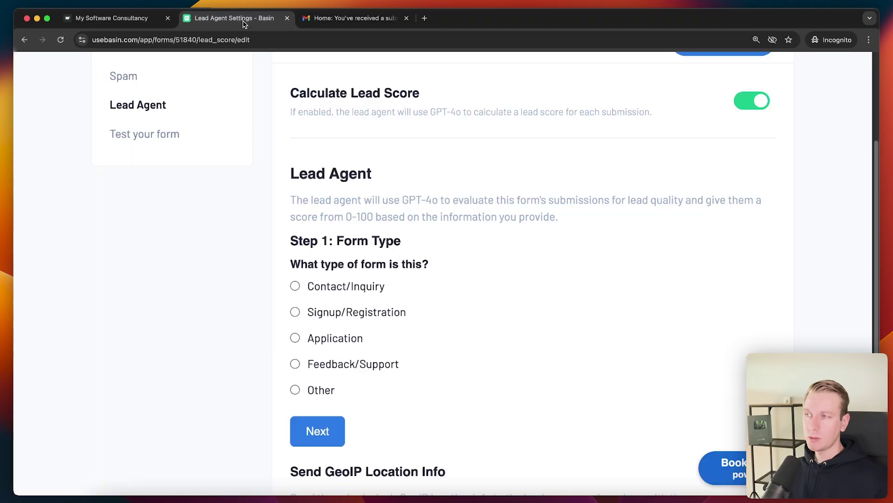
- Set the form type to Contact/Inquiry with the General Inquiry sub-category
{"action": "left_click", "coordinate": [342, 286]}
{"action": "scroll", "coordinate": [437, 320], "scroll_direction": "down", "scroll_amount": 2}
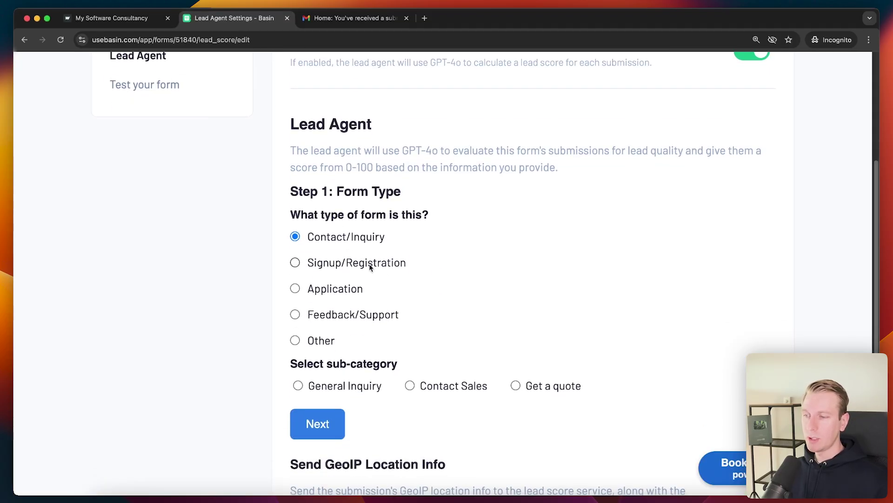
{"action": "left_click", "coordinate": [348, 389]}
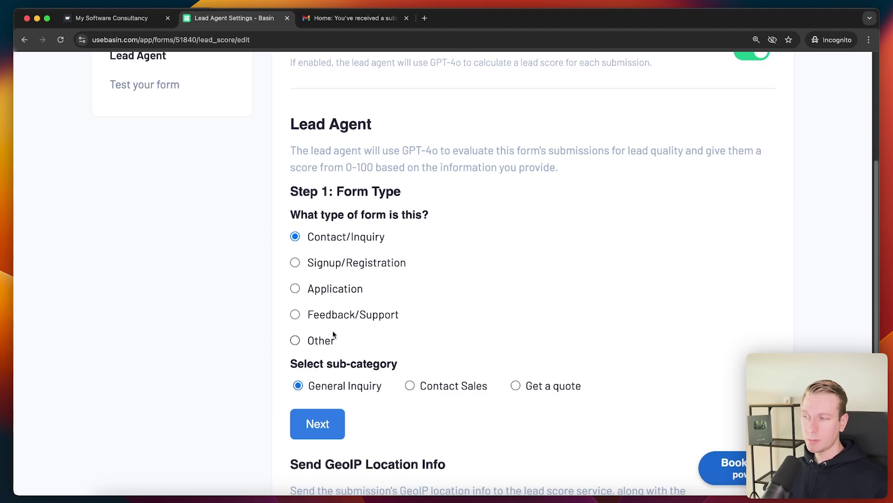
{"action": "left_click", "coordinate": [321, 426]}
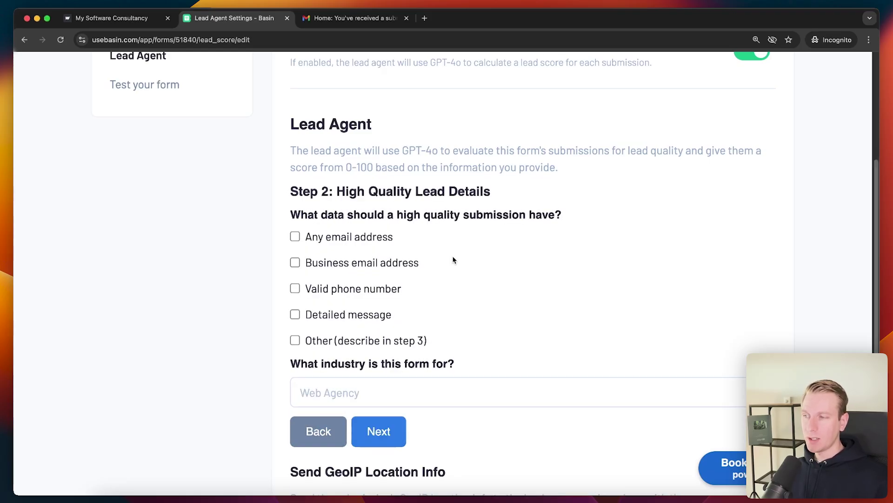
- Drop the business email requirement and set the industry to 'Software consultancy'
{"action": "left_click", "coordinate": [340, 266]}
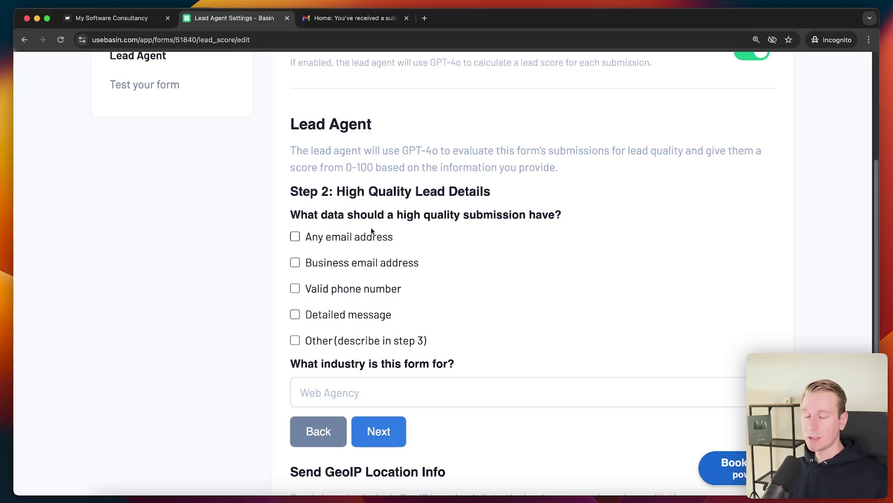
{"action": "left_click", "coordinate": [339, 344]}
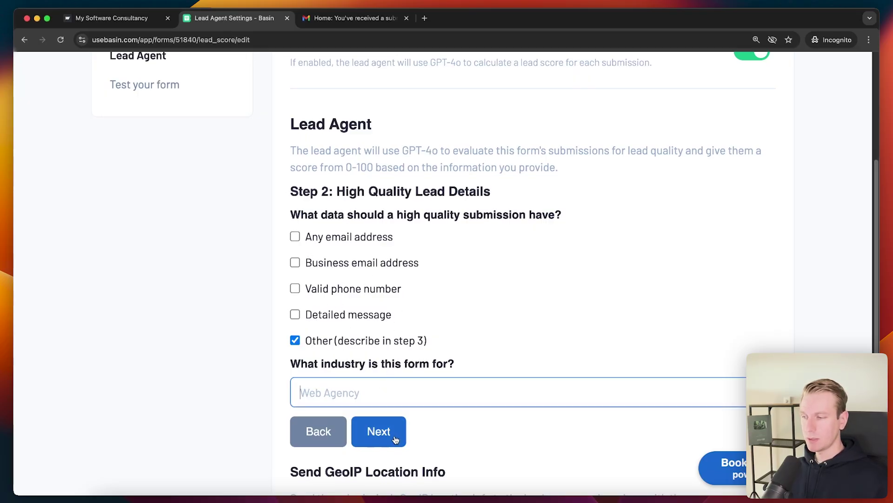
{"action": "type", "text": "Software consultany"}
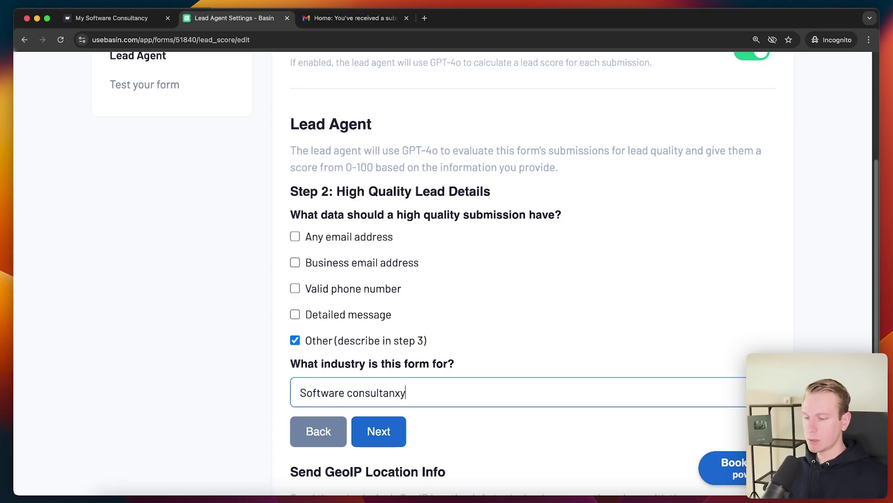
{"action": "key", "text": "BackSpace"}
{"action": "type", "text": "cy"}
{"action": "left_click", "coordinate": [388, 434]}
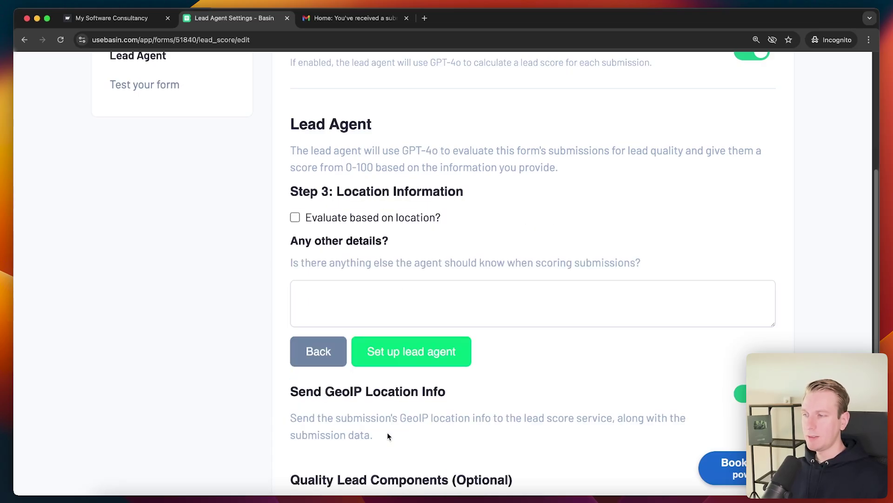
- Add the note 'Submissions that contain inquiry about my services. Not job seekers.' and set up the lead agent
{"action": "left_click", "coordinate": [385, 301]}
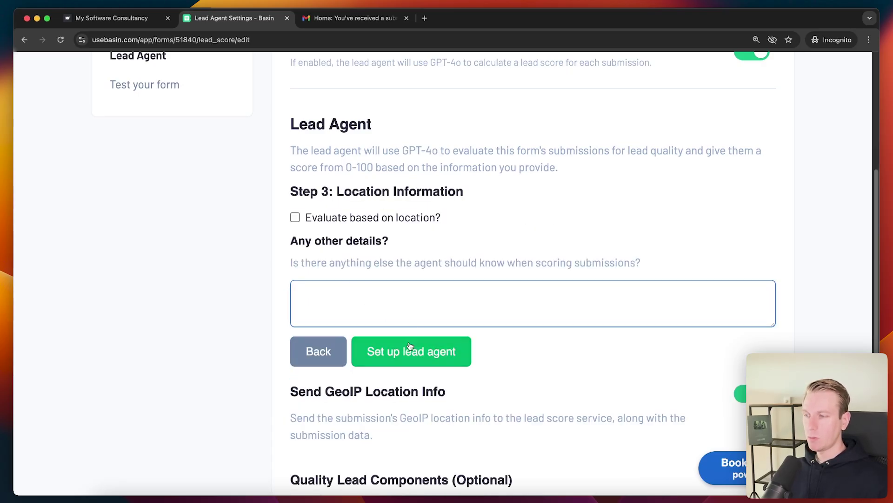
{"action": "type", "text": "Submissions that "}
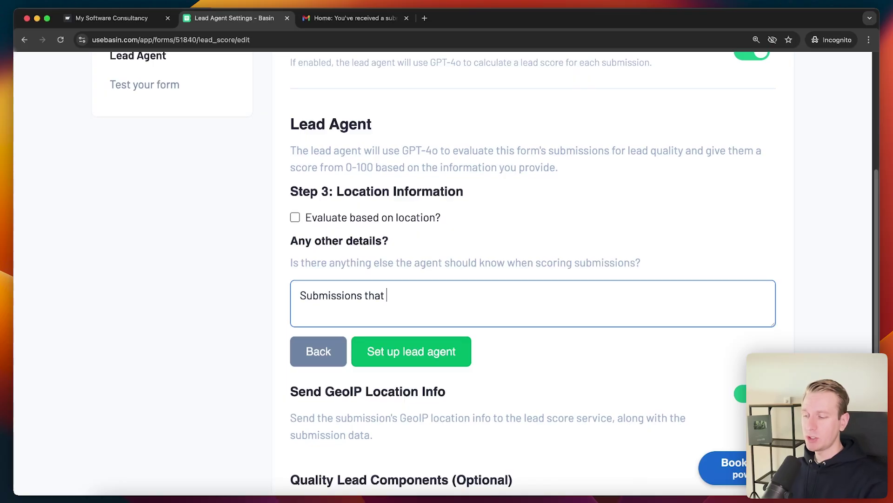
{"action": "type", "text": "contain inquiry about my"}
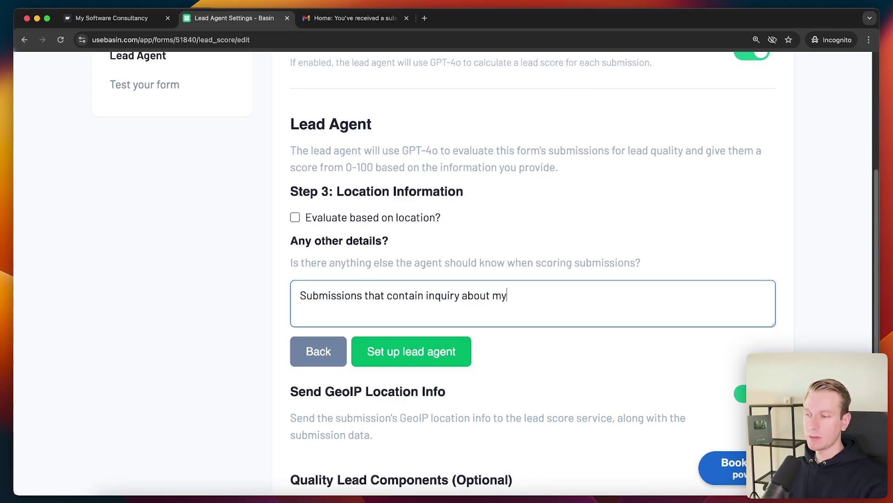
{"action": "type", "text": " services, not job seek"}
{"action": "key", "text": "BackSpace"}
{"action": "key", "text": "BackSpace"}
{"action": "key", "text": "BackSpace"}
{"action": "key", "text": "BackSpace"}
{"action": "key", "text": "BackSpace"}
{"action": "key", "text": "BackSpace"}
{"action": "key", "text": "BackSpace"}
{"action": "key", "text": "BackSpace"}
{"action": "key", "text": "BackSpace"}
{"action": "key", "text": "BackSpace"}
{"action": "key", "text": "BackSpace"}
{"action": "key", "text": "BackSpace"}
{"action": "key", "text": "BackSpace"}
{"action": "key", "text": "BackSpace"}
{"action": "type", "text": ". N"}
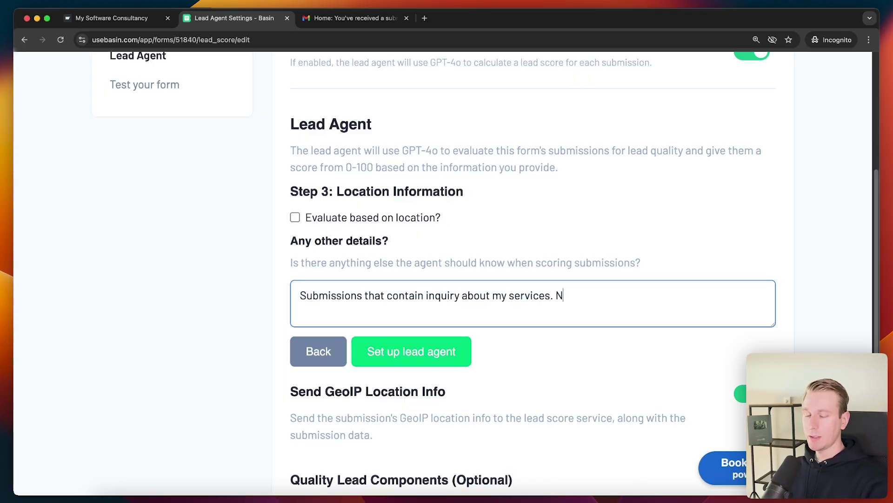
{"action": "type", "text": "ot job seekers."}
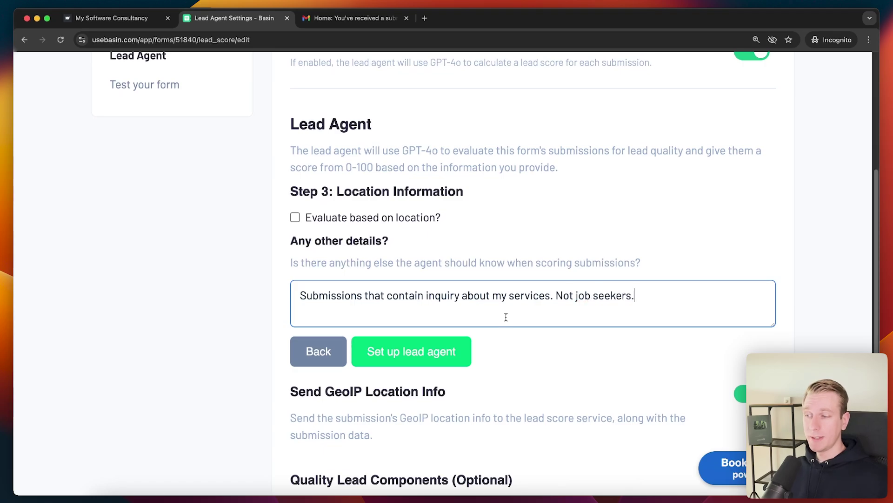
{"action": "left_click", "coordinate": [464, 361]}
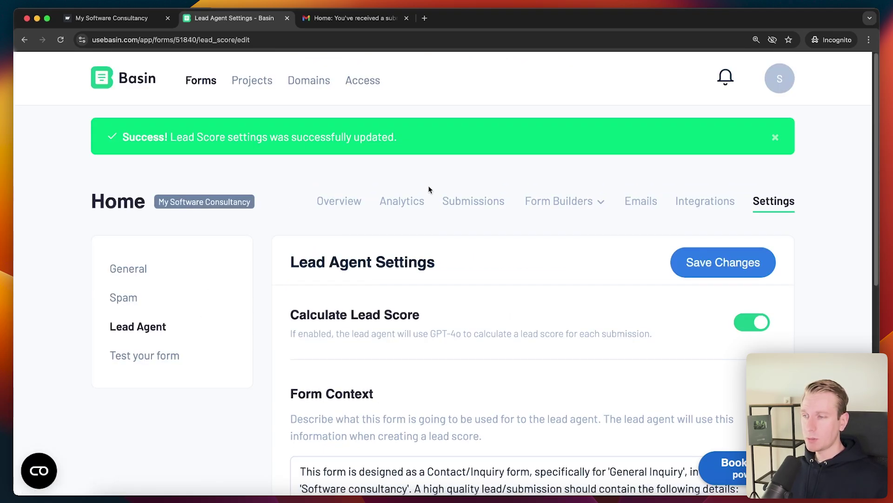
- Open the form's submissions inbox and locate the Score column
{"action": "left_click", "coordinate": [459, 205]}
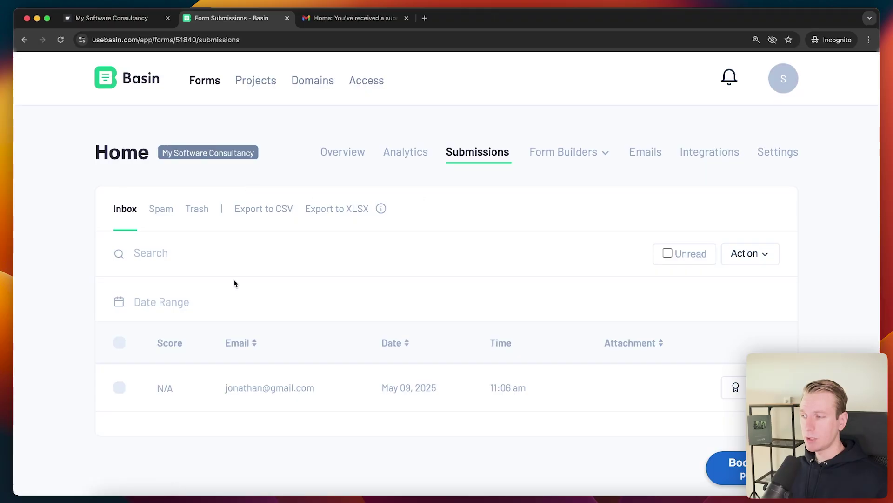
{"action": "left_click_drag", "start_coordinate": [149, 341], "coordinate": [186, 341]}
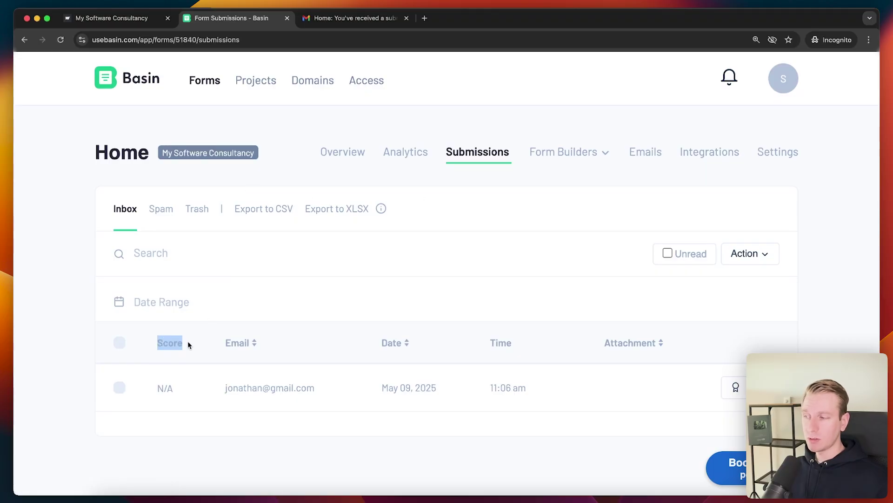
{"action": "left_click", "coordinate": [176, 346]}
- Submit a software-project message asking about services with an email address, then return to Basin
{"action": "left_click", "coordinate": [119, 17]}
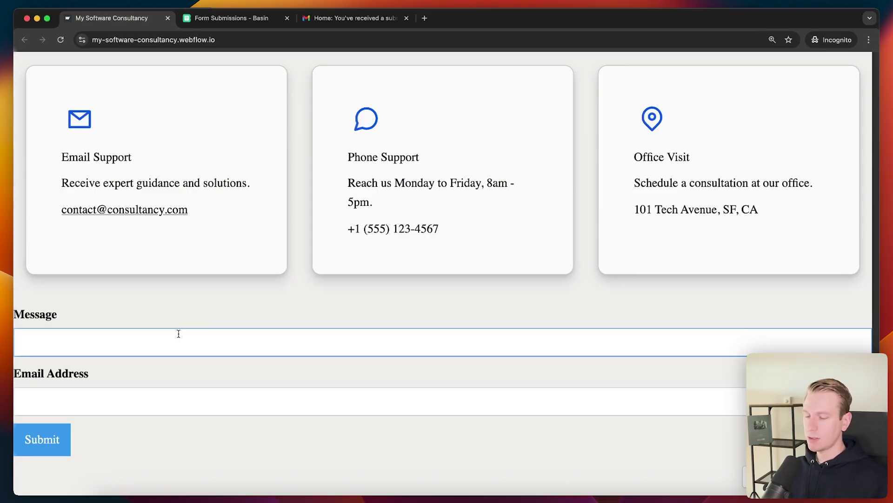
{"action": "type", "text": "Hi, I nee"}
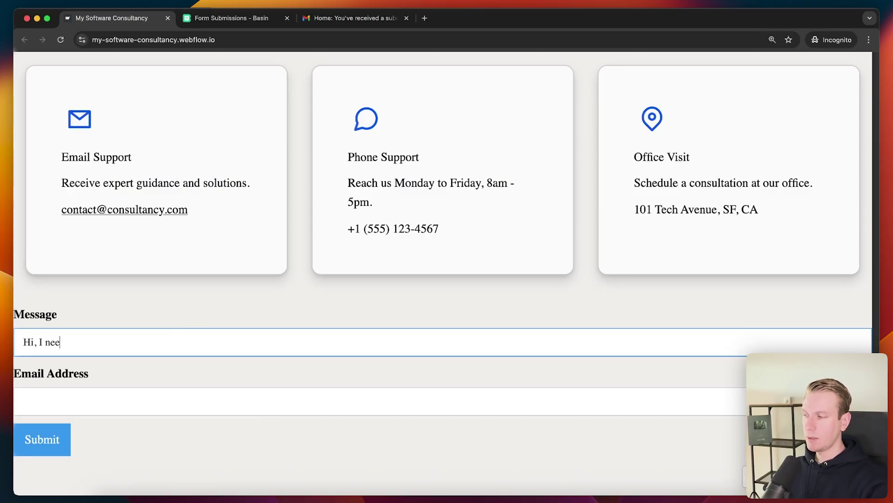
{"action": "type", "text": "d some help with my "}
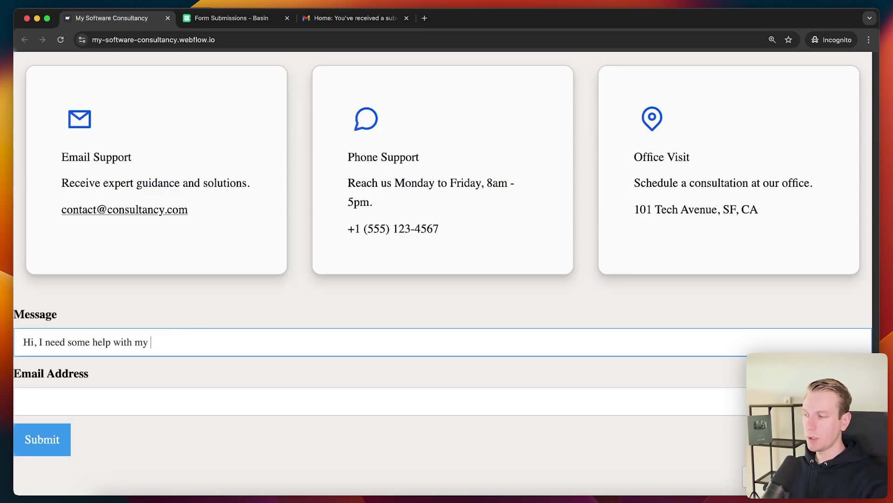
{"action": "type", "text": "software project? Can you t"}
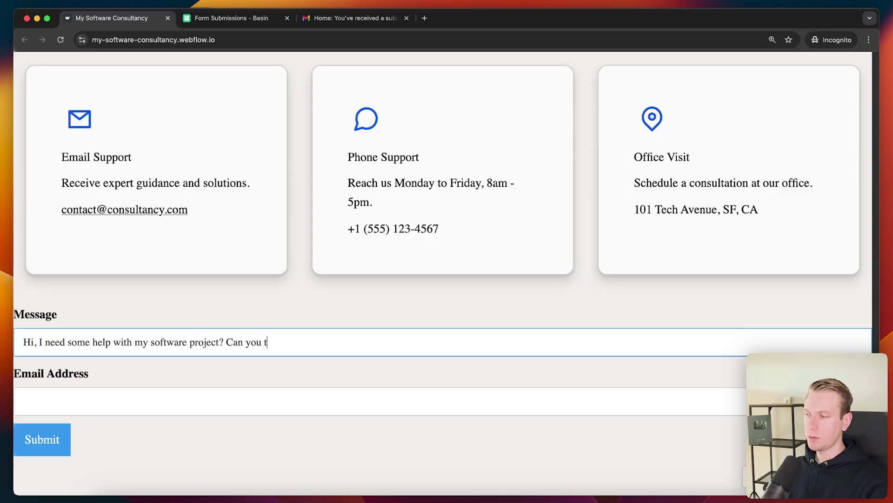
{"action": "type", "text": "ell me more about your services?"}
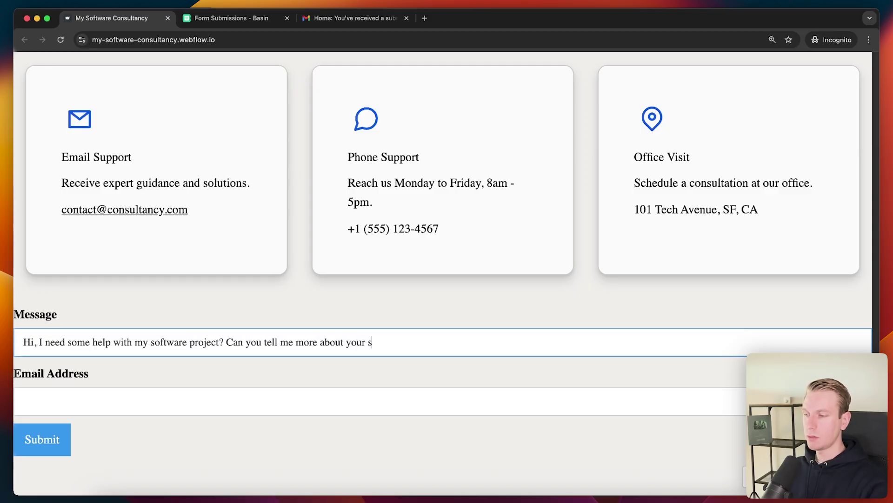
{"action": "key", "text": "Tab"}
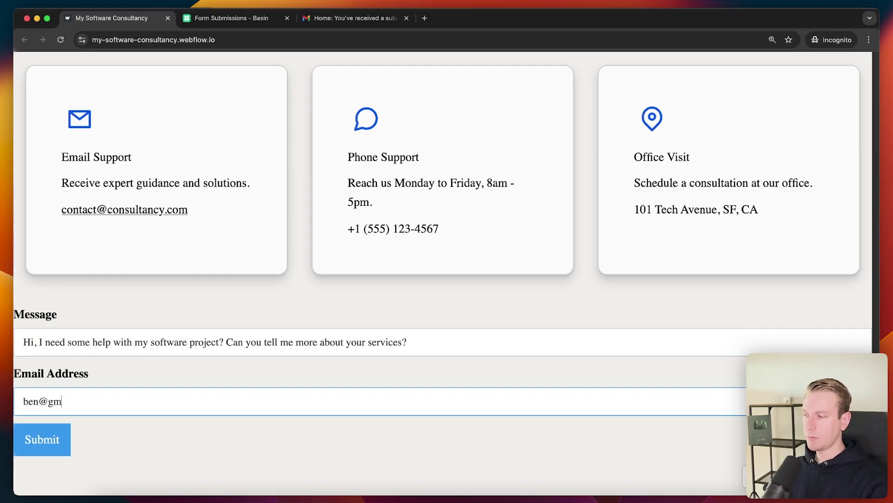
{"action": "key", "text": "Tab"}
{"action": "key", "text": "Return"}
{"action": "key", "text": "ctrl+Tab"}
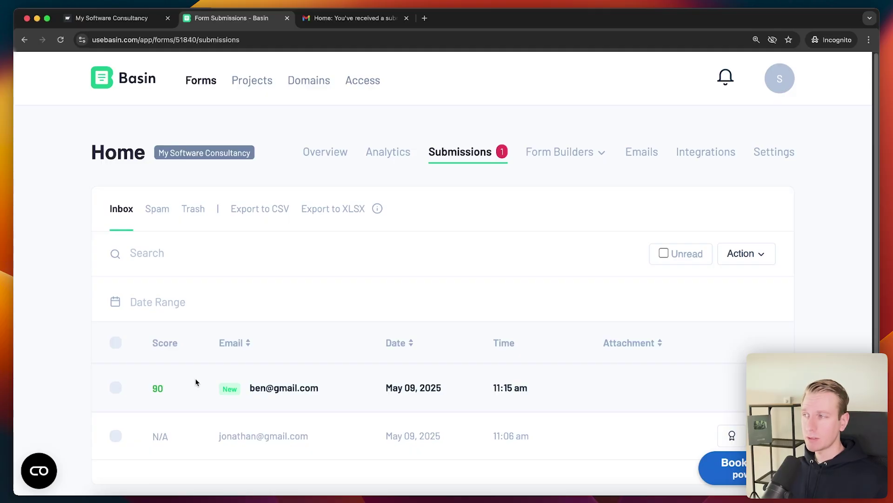
- Submit a job-seeking message ending 'o you have something for me?' with an email address
{"action": "type", "text": "o "}
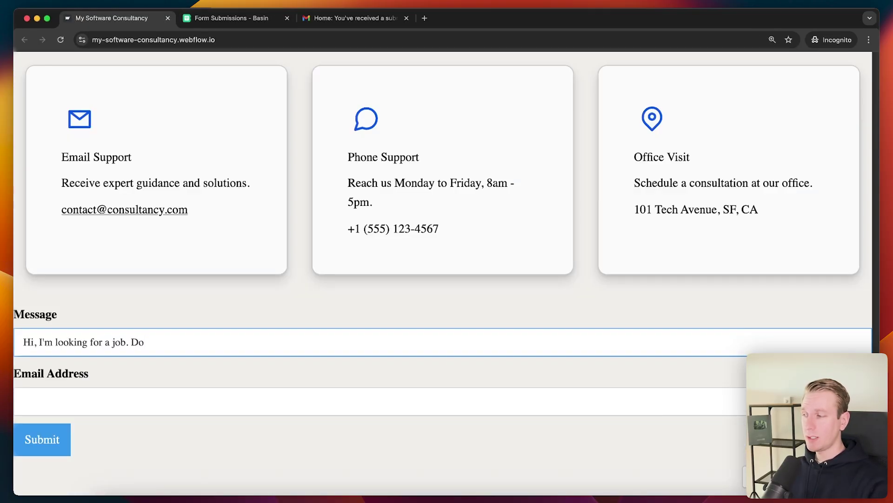
{"action": "type", "text": "you have something for me?"}
{"action": "key", "text": "Tab"}
{"action": "type", "text": "e"}
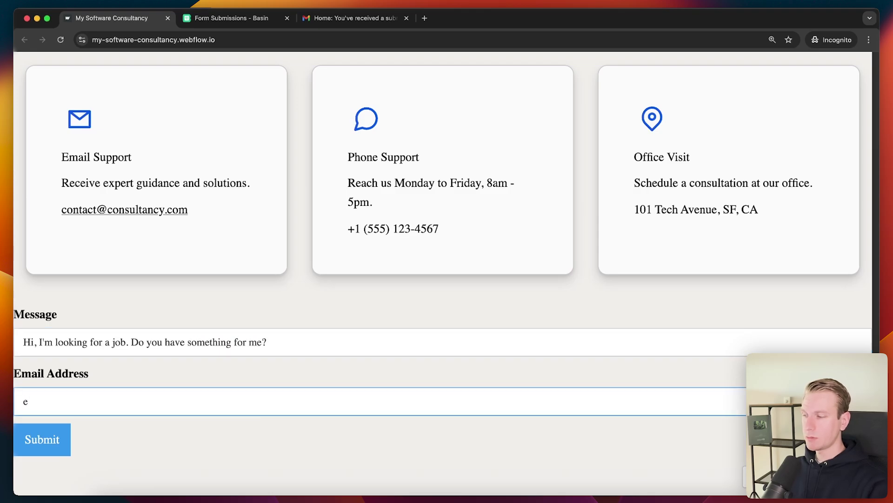
{"action": "key", "text": "BackSpace"}
{"action": "key", "text": "Tab"}
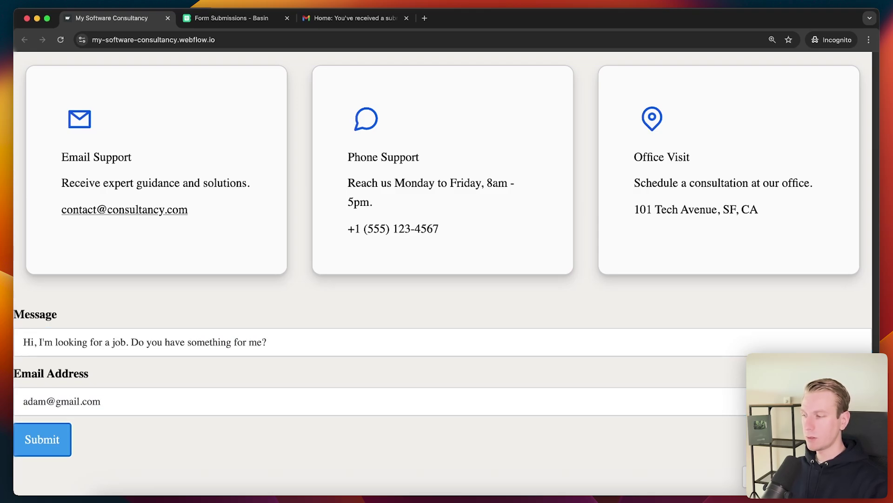
{"action": "key", "text": "Return"}
- Confirm in Basin that the job-seeker submission received a lead score of 10
{"action": "left_click", "coordinate": [224, 19]}
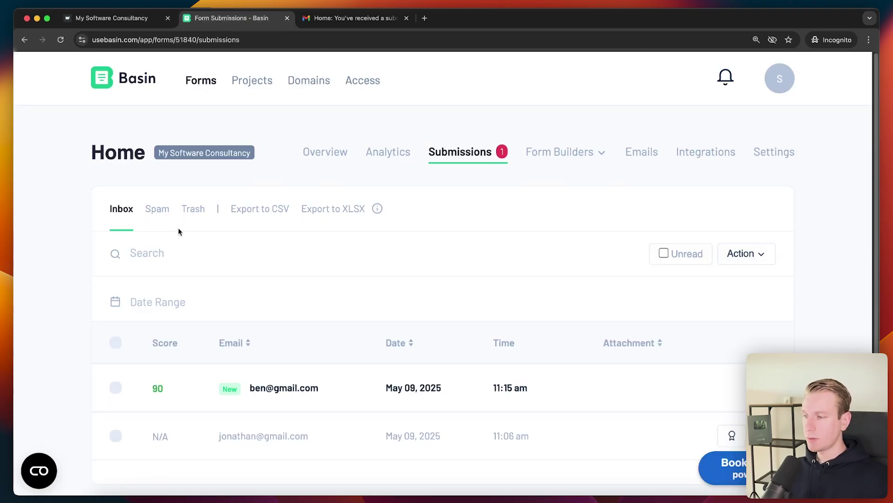
{"action": "scroll", "coordinate": [78, 317], "scroll_direction": "down", "scroll_amount": 2}
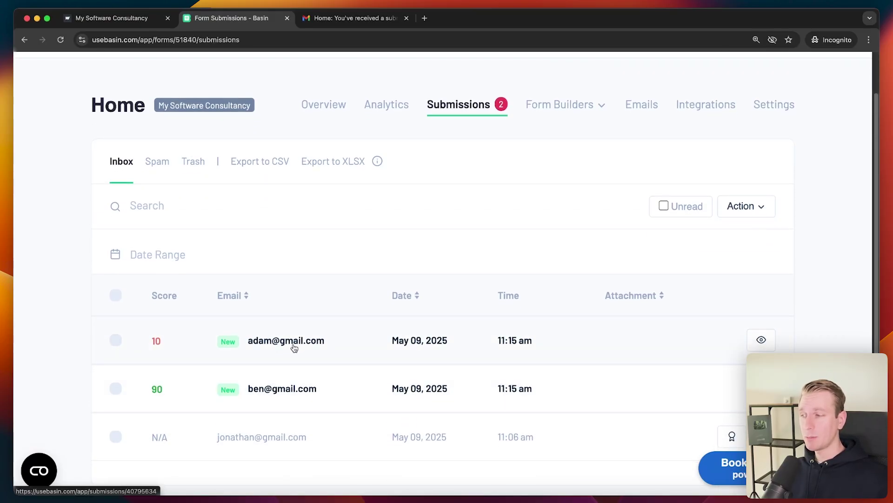
{"action": "left_click_drag", "start_coordinate": [152, 342], "coordinate": [160, 341]}
{"action": "left_click", "coordinate": [209, 345]}
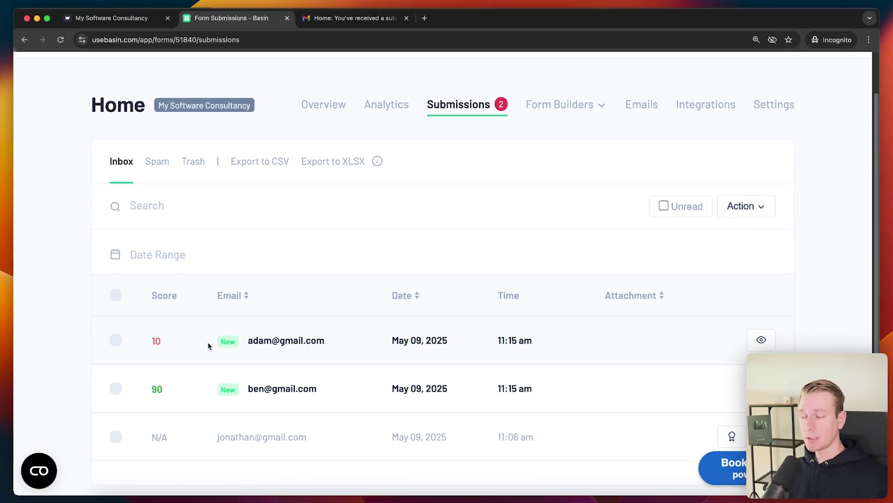
- Glance at the consultancy site's thank-you page, then return to the Home form's Basin Overview with Webflow integration
{"action": "scroll", "coordinate": [207, 334], "scroll_direction": "down", "scroll_amount": 1}
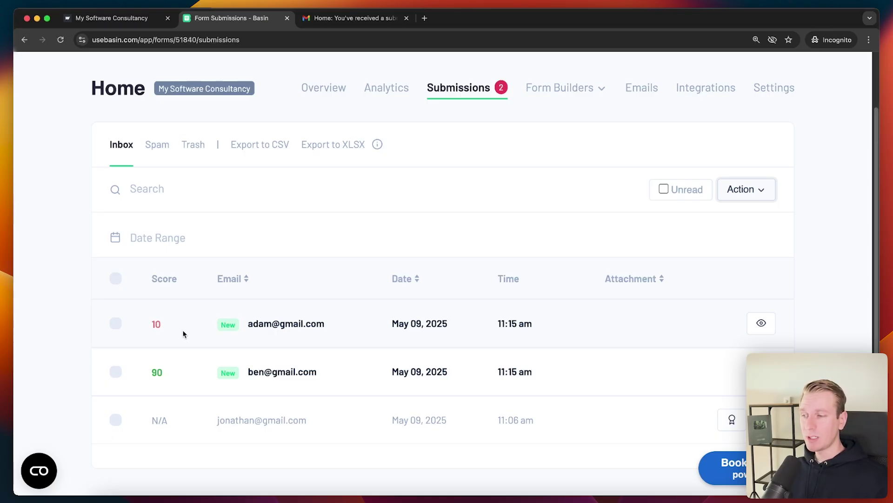
{"action": "scroll", "coordinate": [183, 333], "scroll_direction": "down", "scroll_amount": 1}
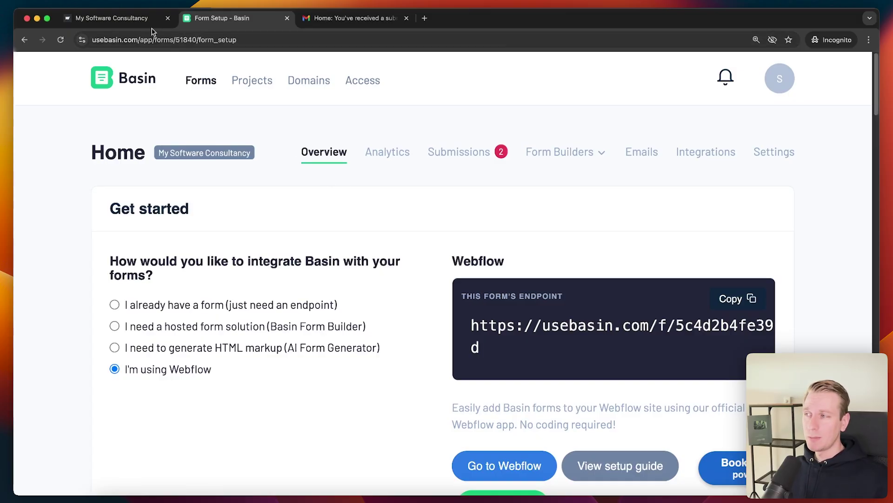
{"action": "left_click", "coordinate": [141, 19]}
{"action": "scroll", "coordinate": [239, 196], "scroll_direction": "up", "scroll_amount": 1}
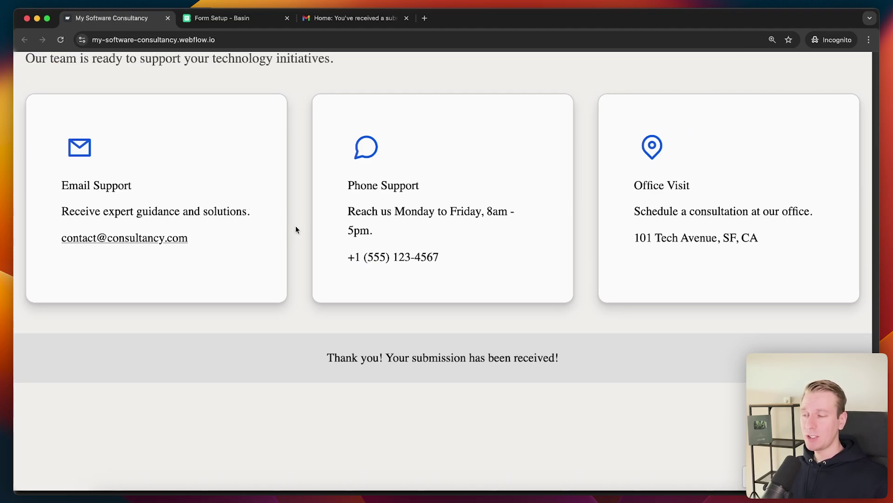
{"action": "left_click", "coordinate": [245, 21]}
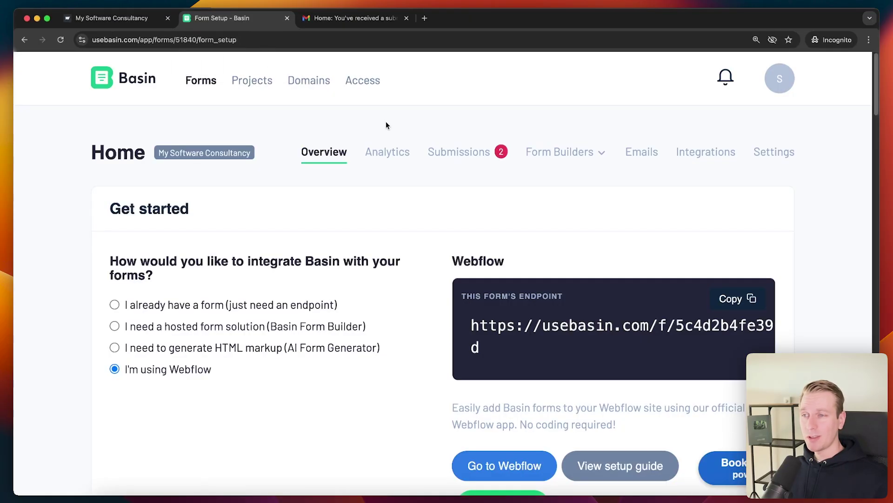